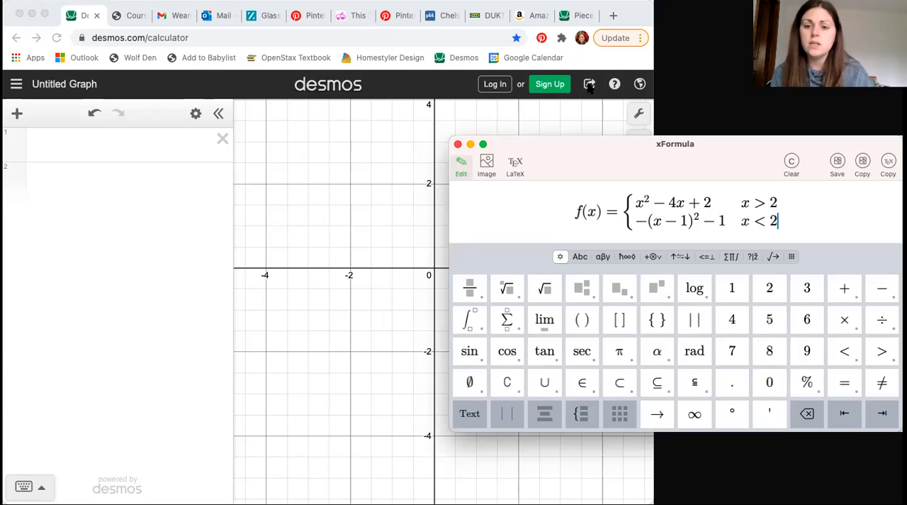
click(782, 221)
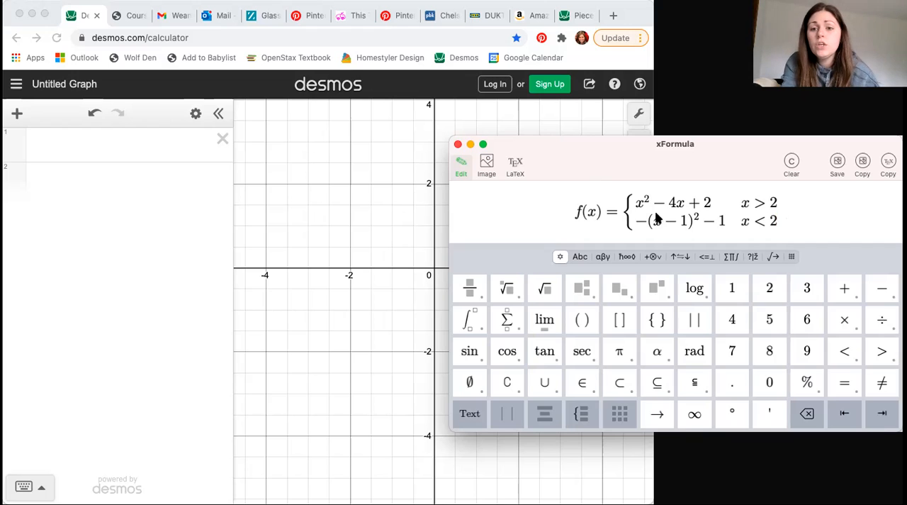
click(773, 223)
click(757, 233)
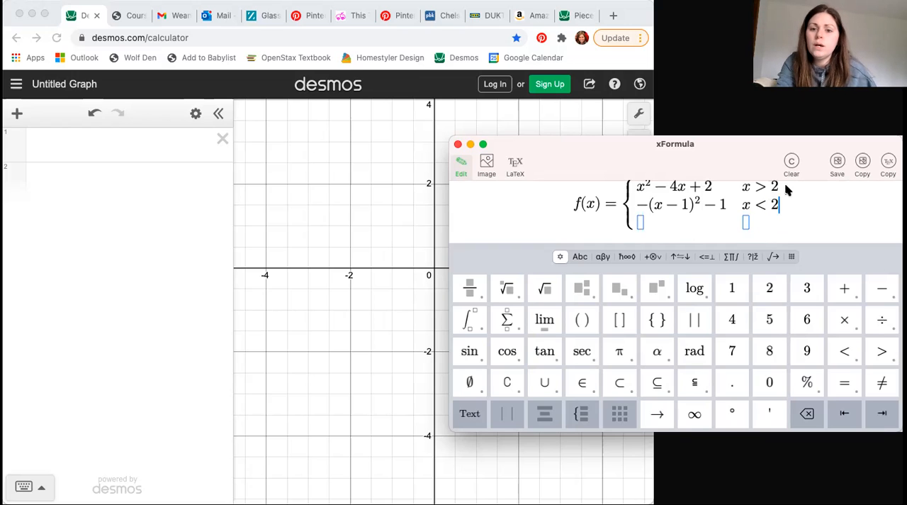
click(642, 232)
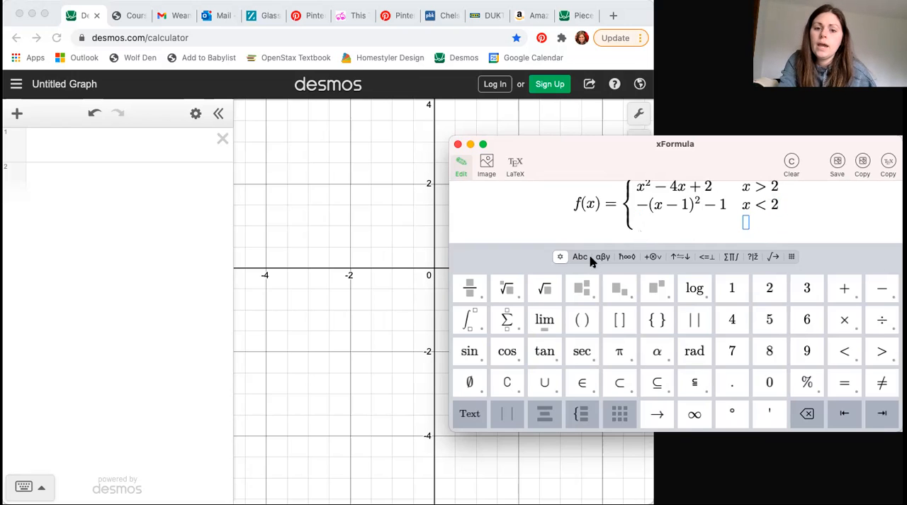
key(BackSpace)
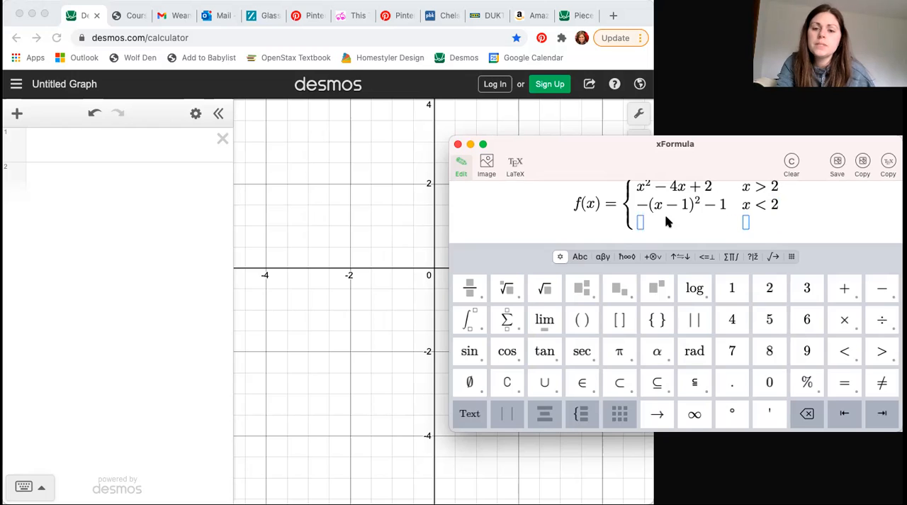
scroll(669, 221, up, 1)
scroll(713, 207, down, 1)
scroll(713, 206, up, 1)
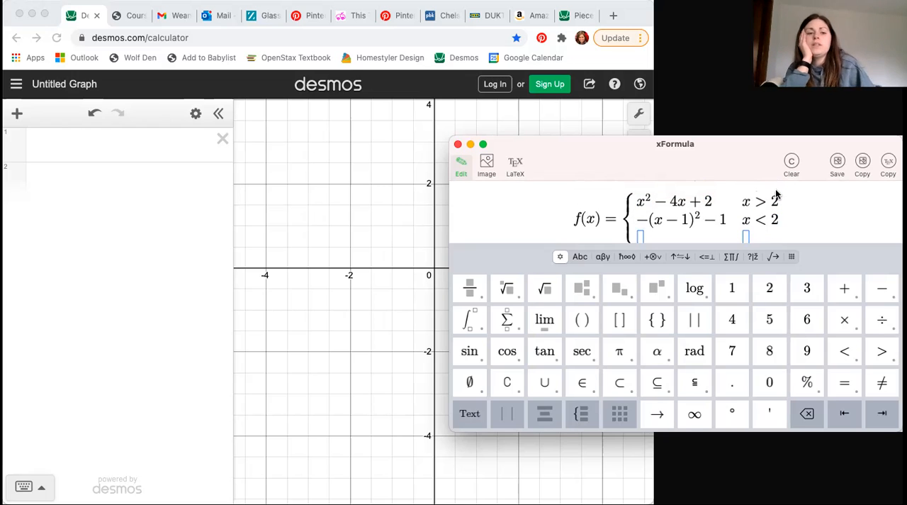
Switch to the Desmos calculator window and narrow it so the whole piecewise formula beside it can be read.
click(66, 147)
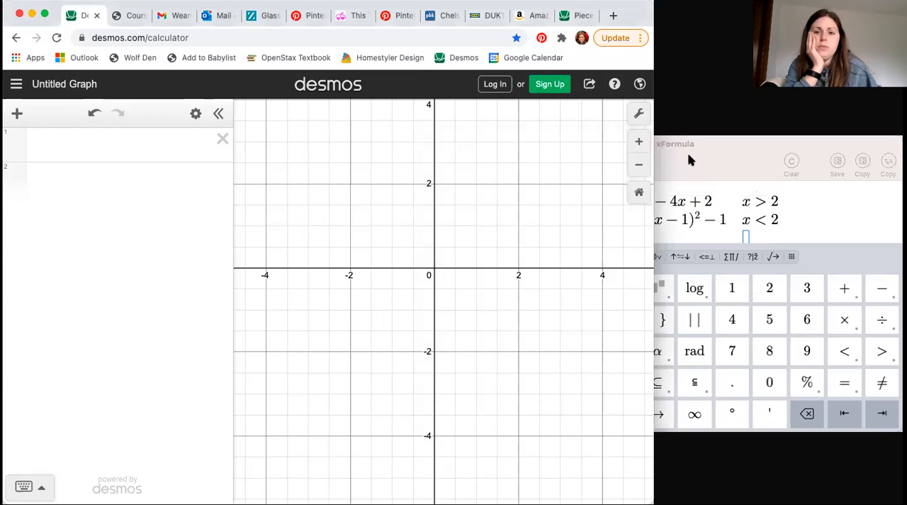
drag(620, 209, 527, 209)
Begin the first expression with the placeholder text f(x) = {domain.
click(85, 141)
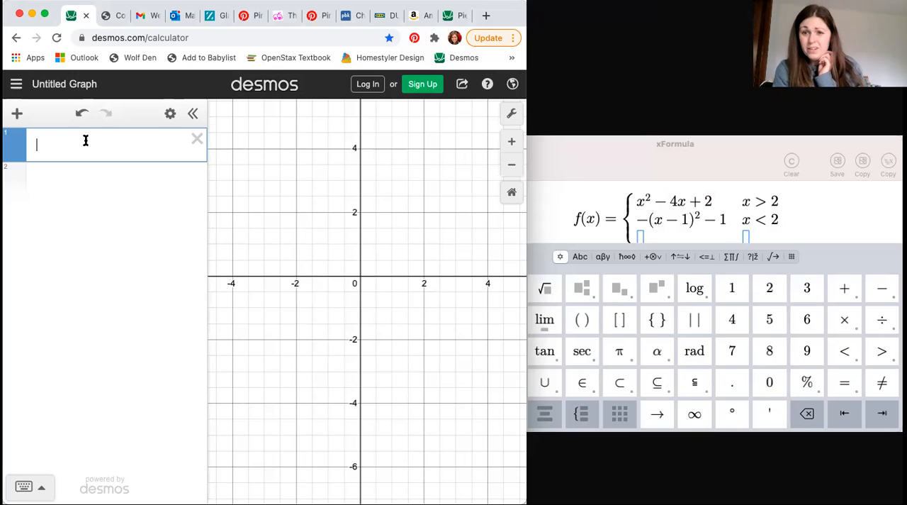
text(f(x)
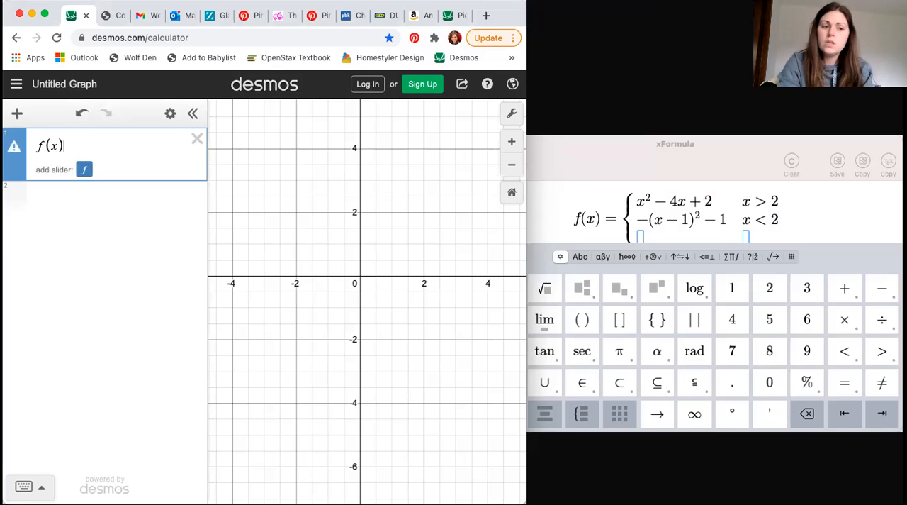
text() =)
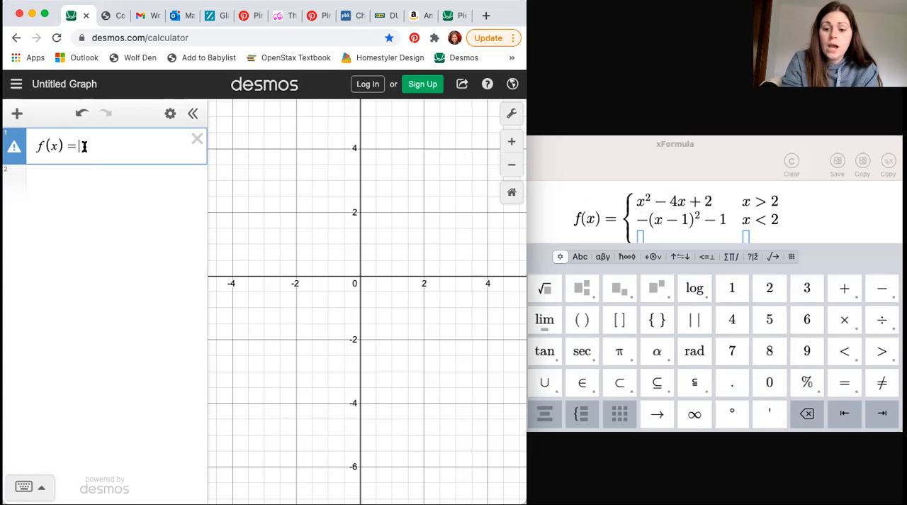
text({)
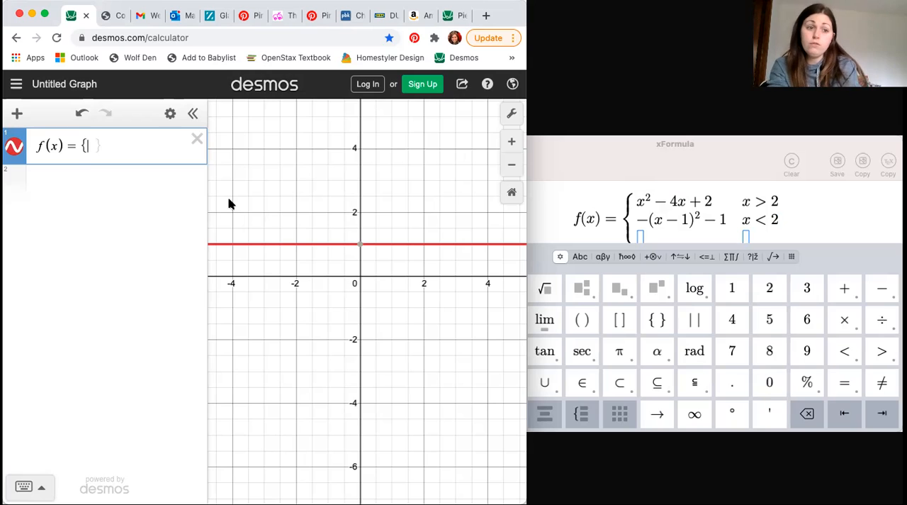
text(domain)
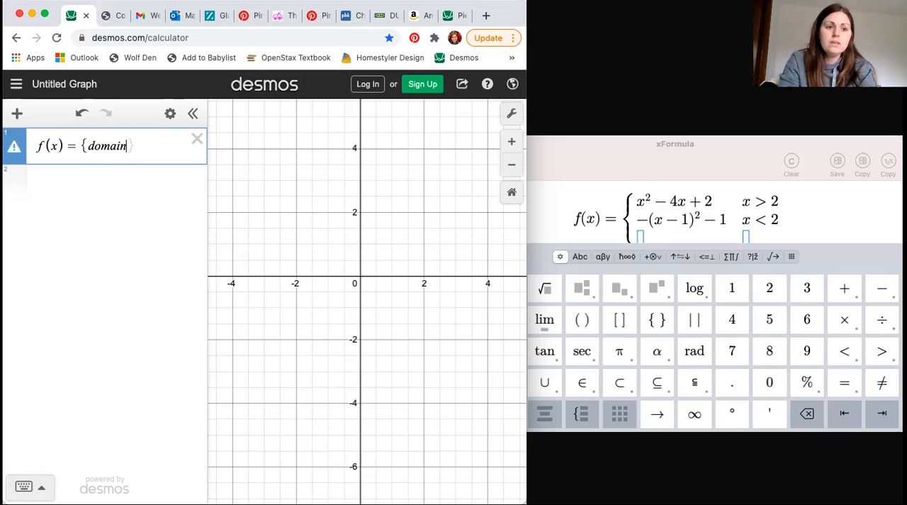
text(/)
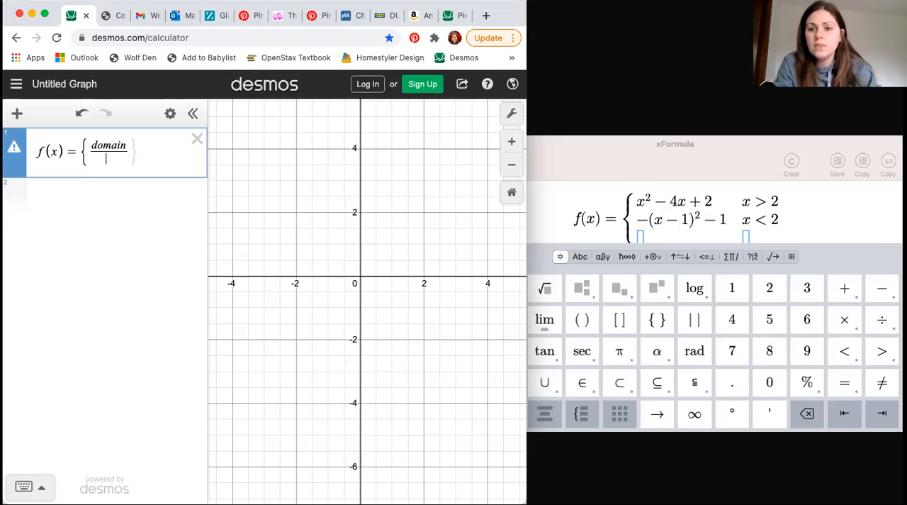
click(761, 200)
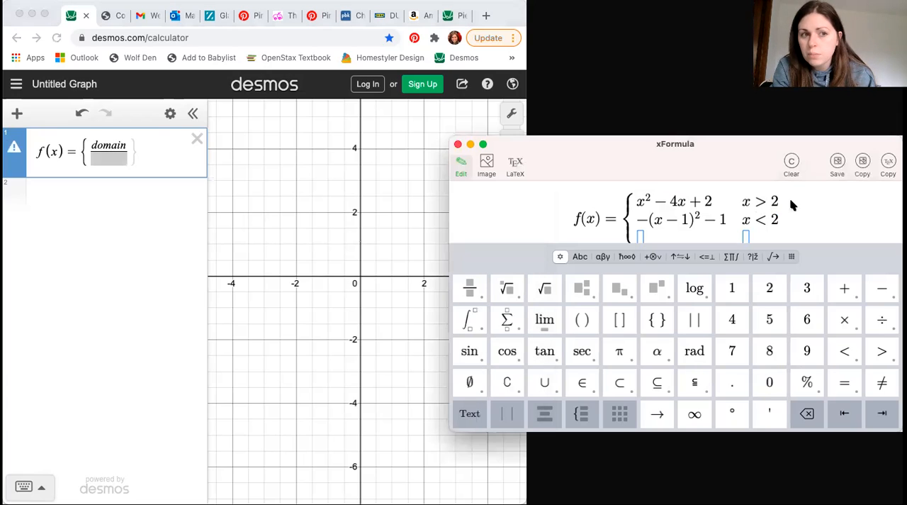
click(130, 150)
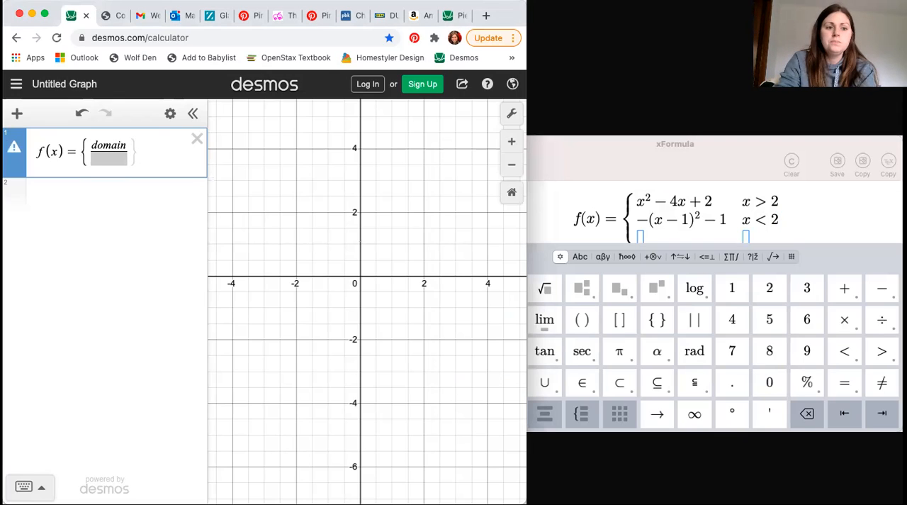
key(Down)
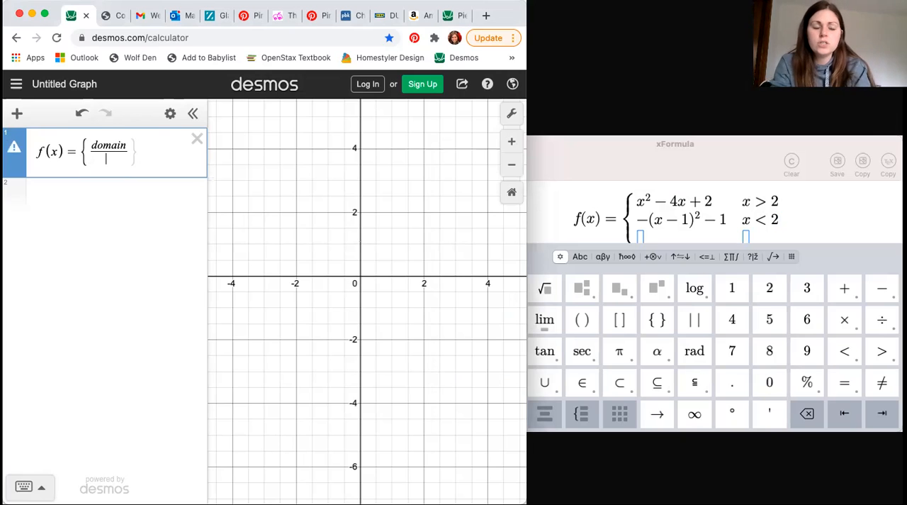
key(BackSpace)
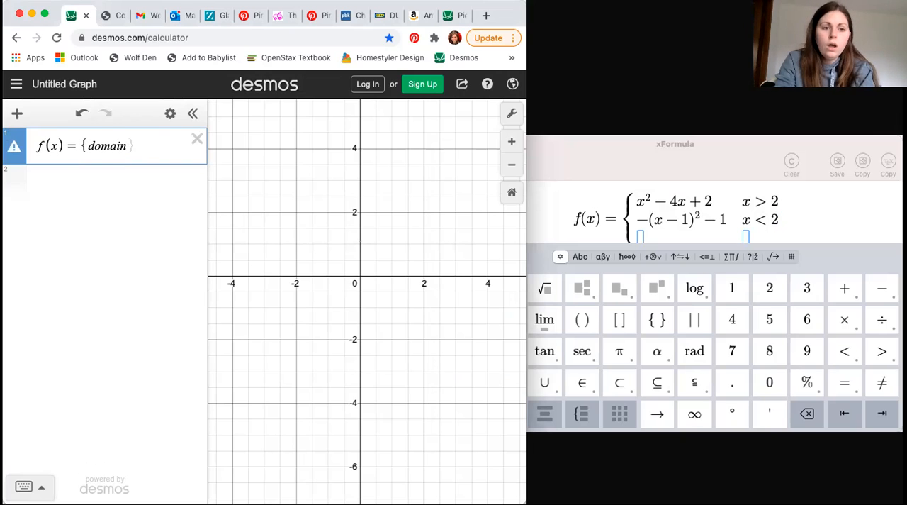
Complete the first expression as the syntax template f(x) = {domain-inequality:function}.
text(-inequality)
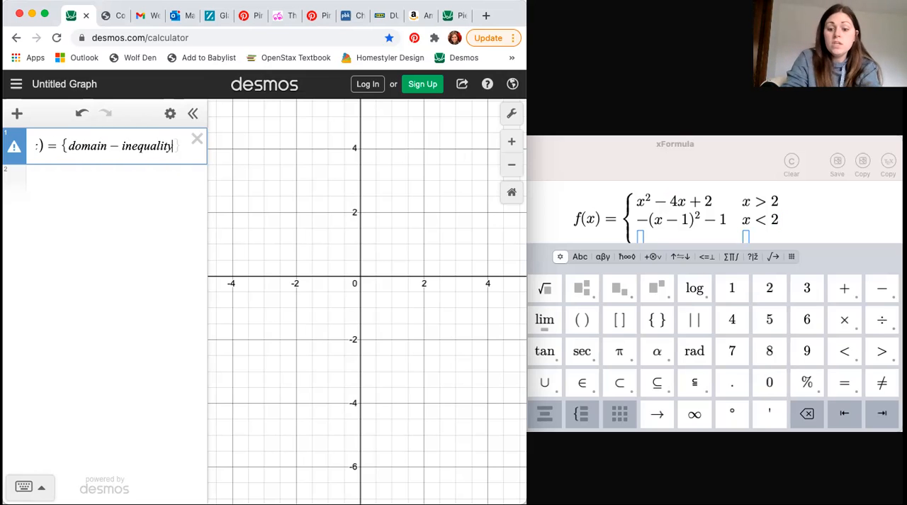
text(:)
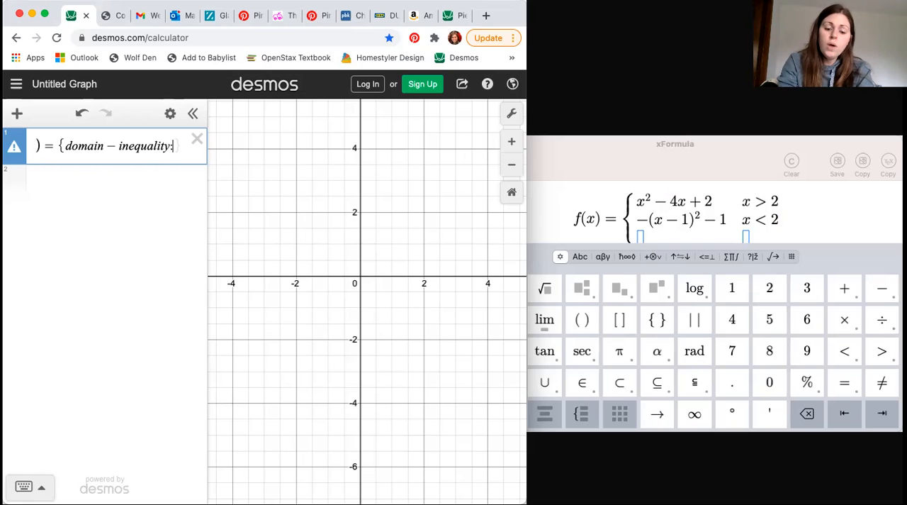
text(function)
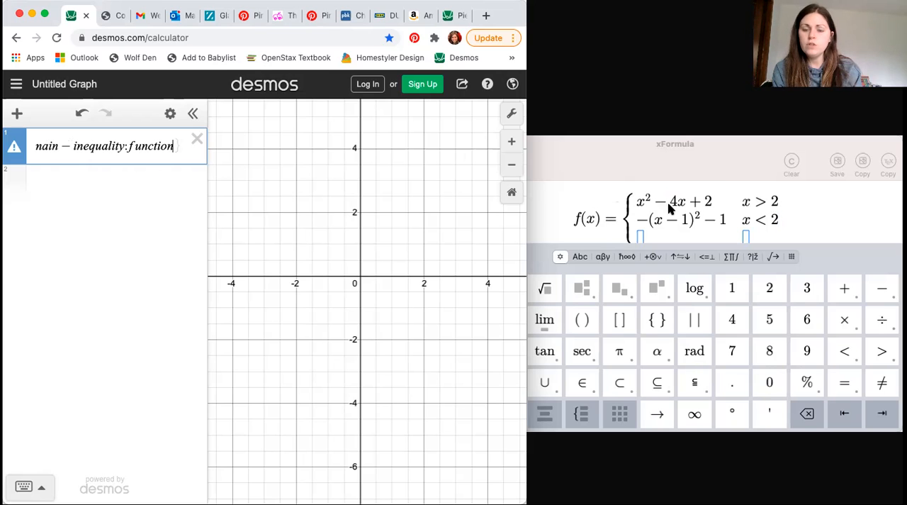
click(177, 147)
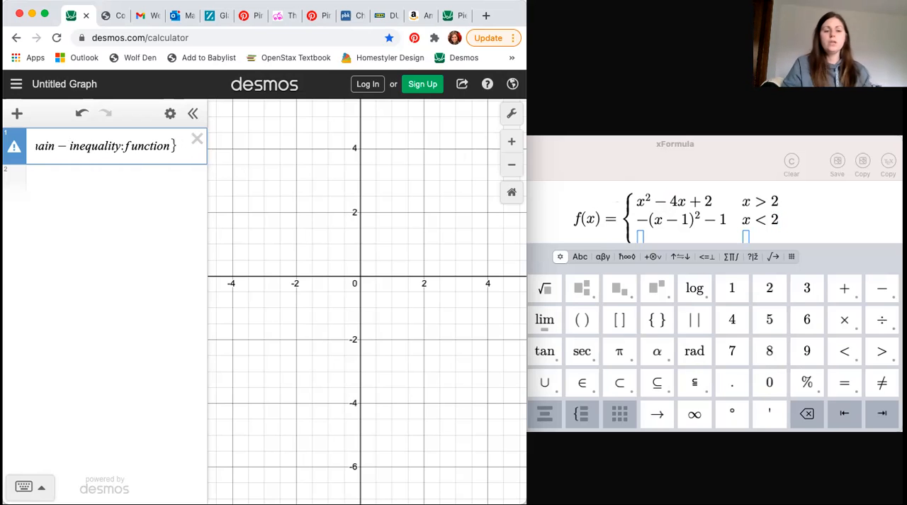
Widen the expression list and enter f(x) = {domain-inequality:function} as the second expression.
click(71, 185)
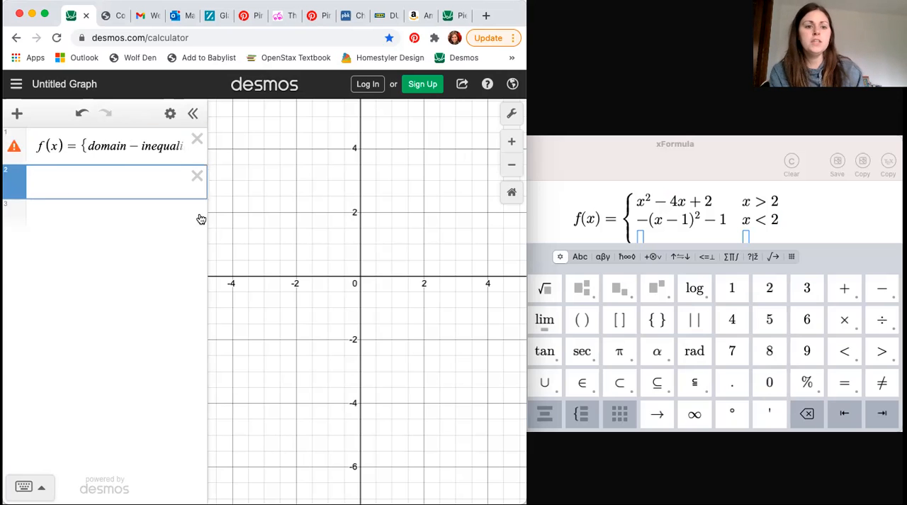
drag(206, 212, 302, 221)
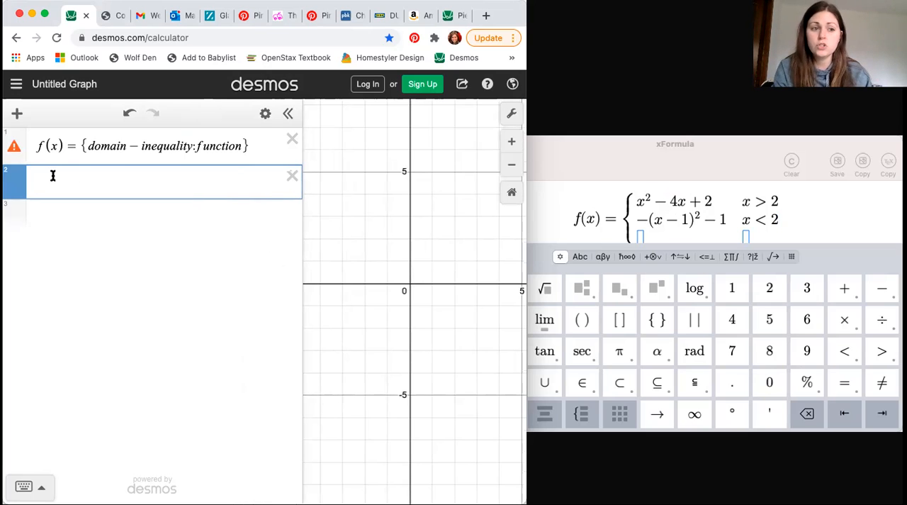
text(f(x))
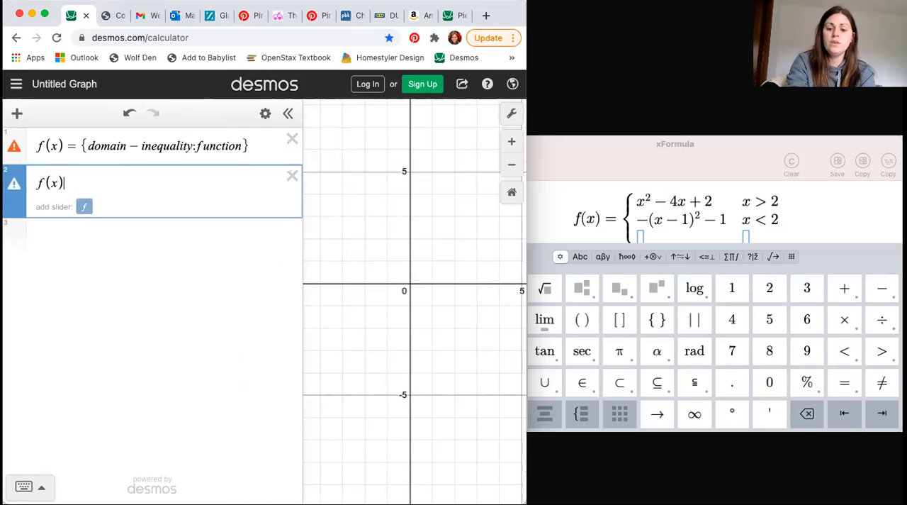
text(={)
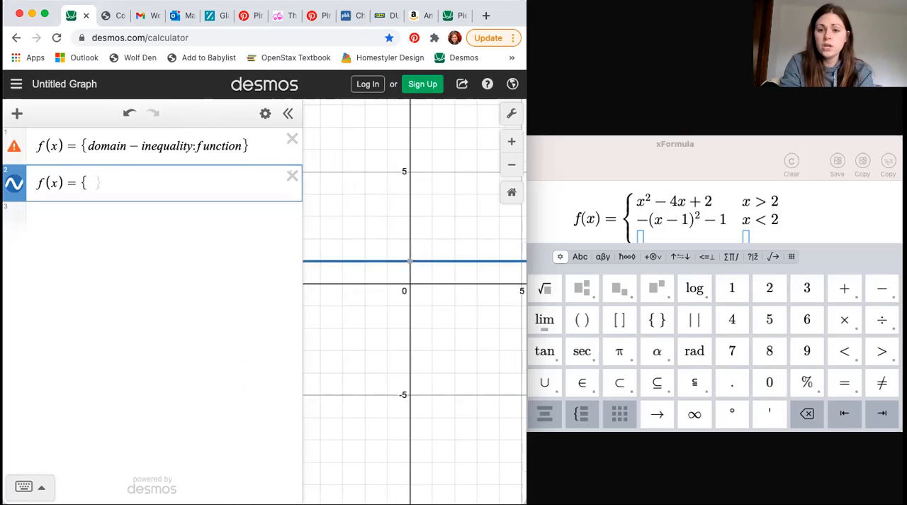
text(doma)
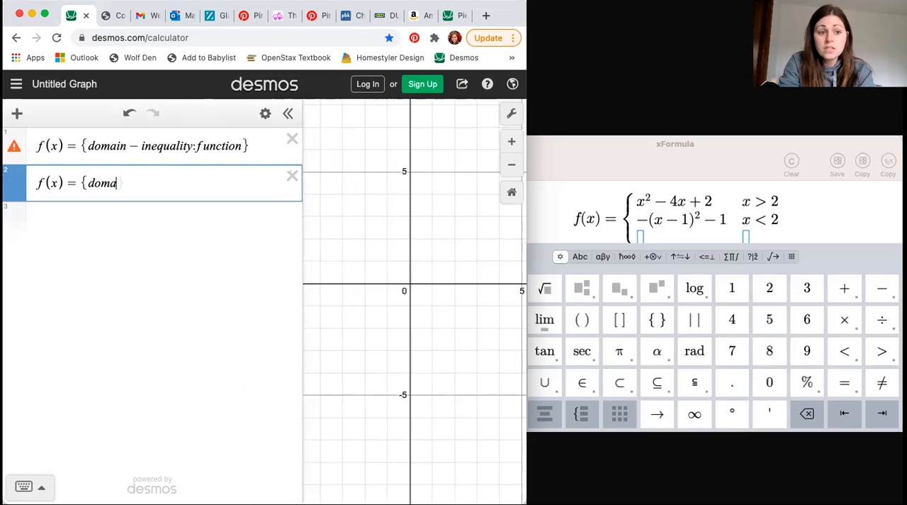
text(in − in)
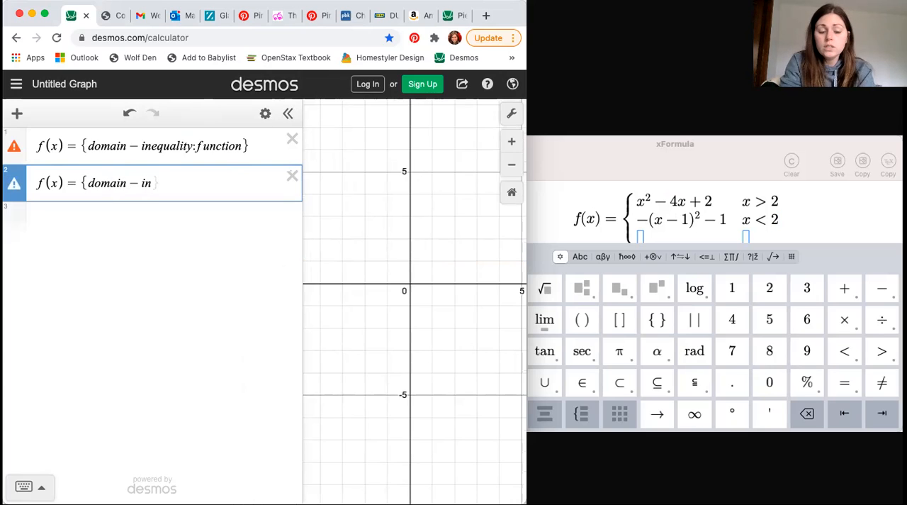
text(-inequality)
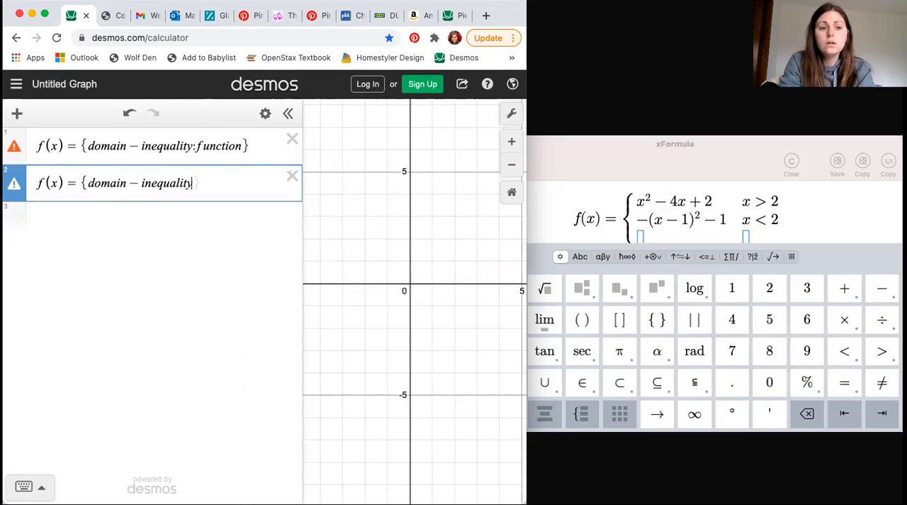
text(:)
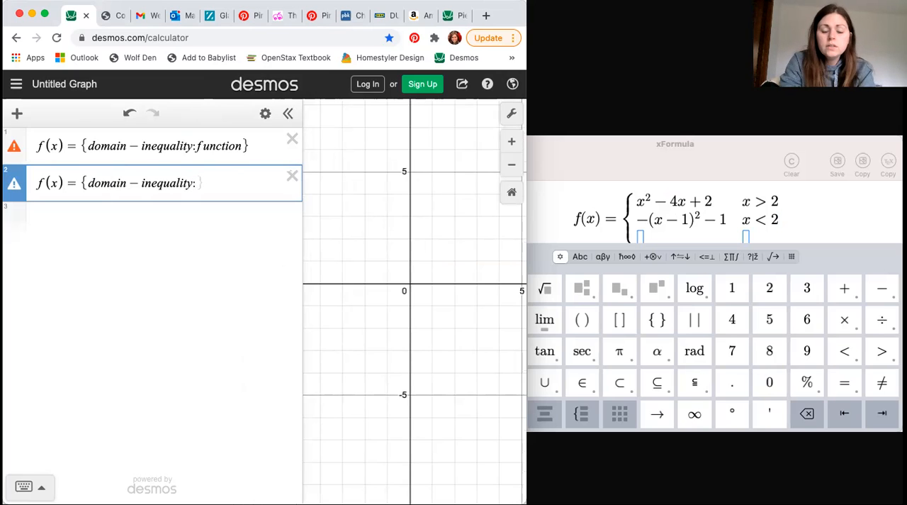
text(function})
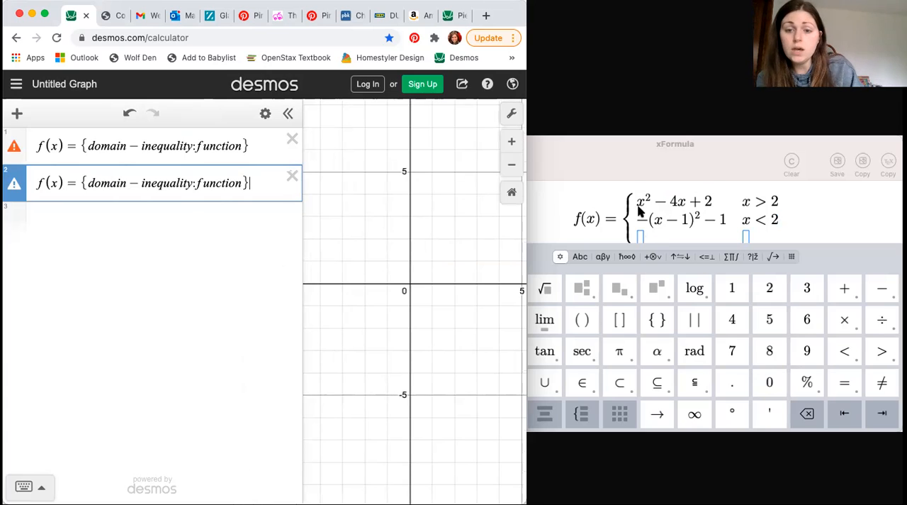
Leave the third expression blank and begin the fourth as f(x) = {x > 2: for the first piece's domain.
click(39, 216)
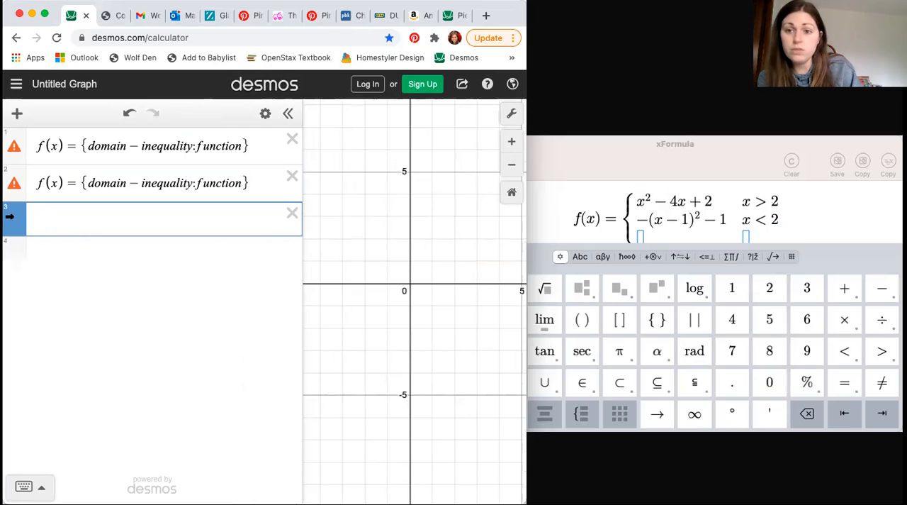
click(65, 253)
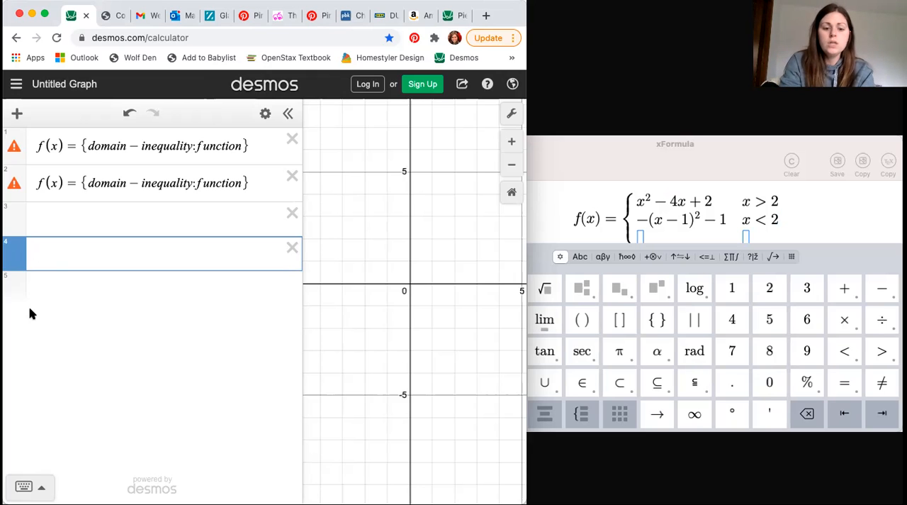
text(f(x))
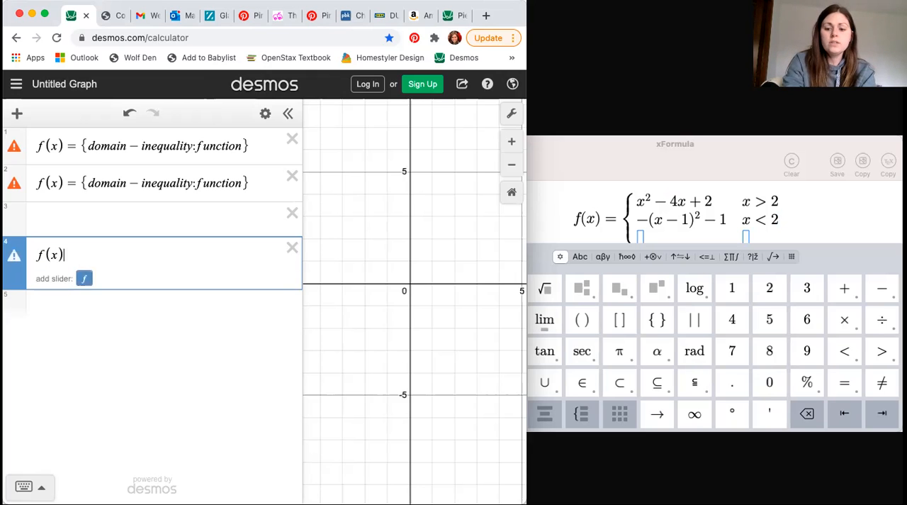
text( = {)
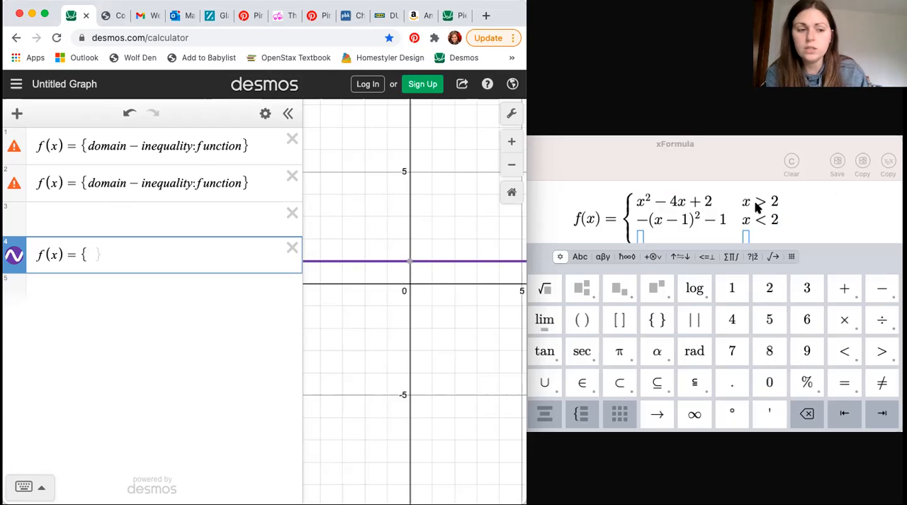
text(x)
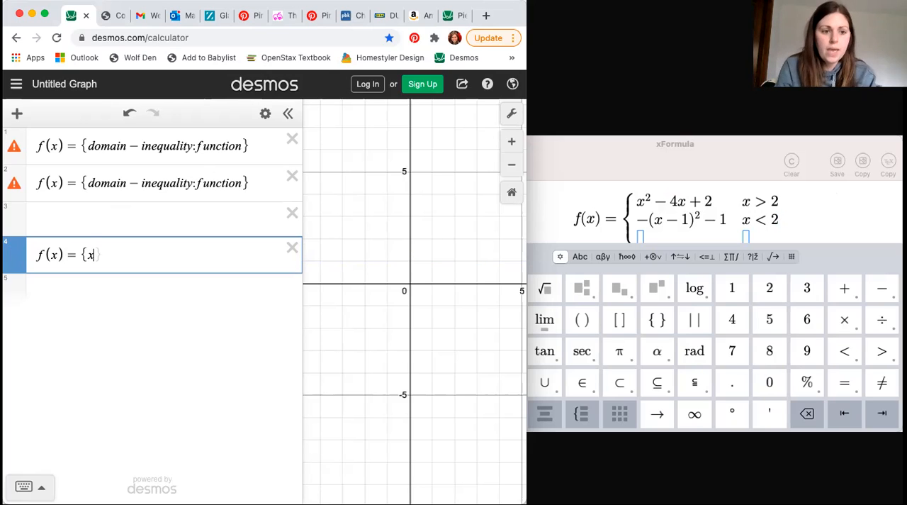
click(39, 491)
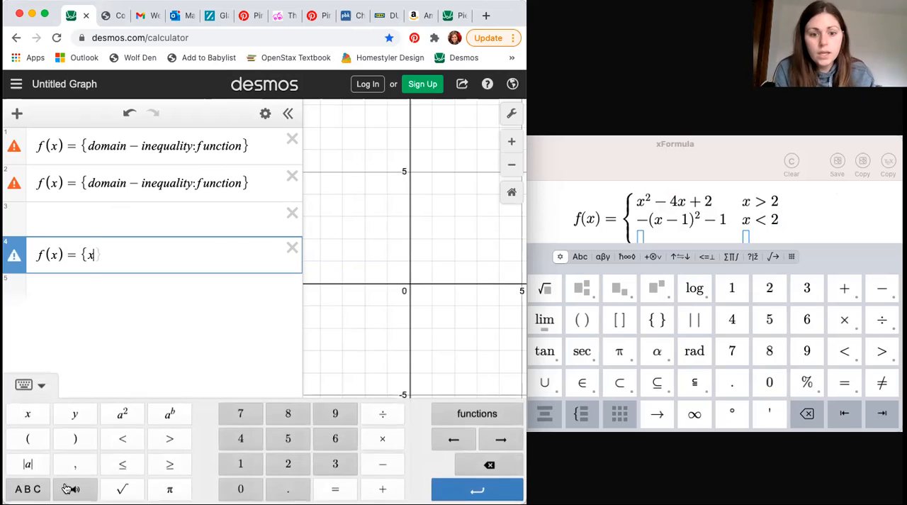
click(169, 438)
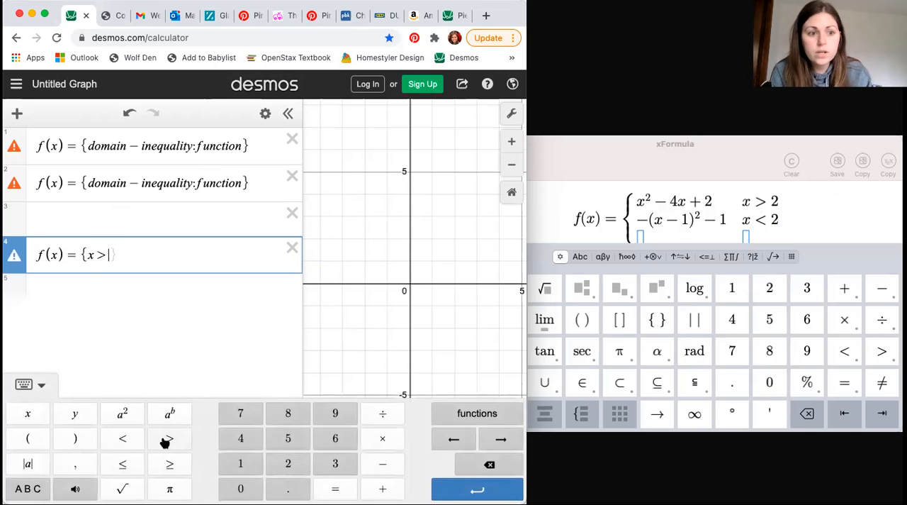
text(2)
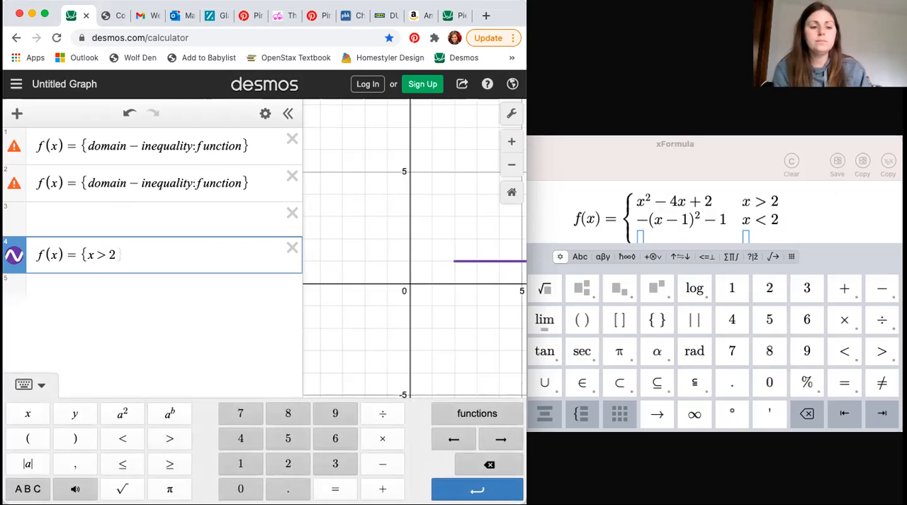
click(26, 384)
text(:)
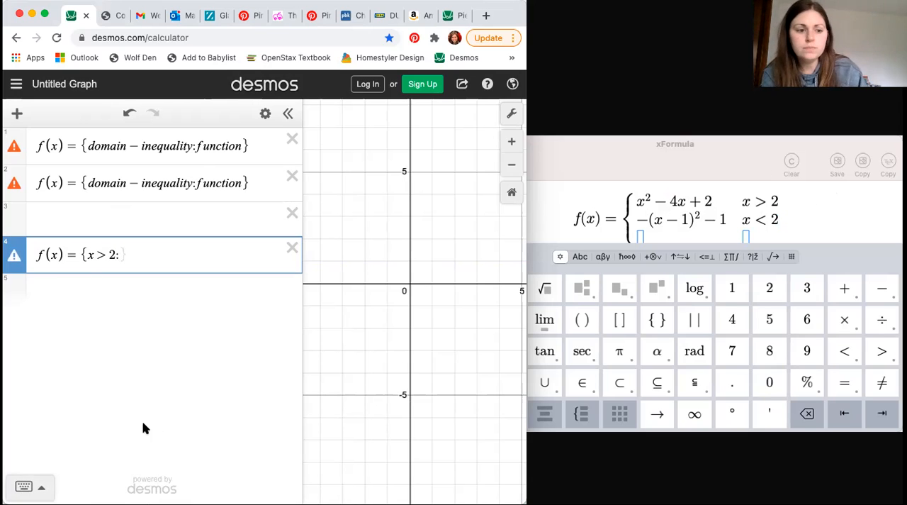
Complete the fourth expression with the function x² − 4x + 2 and its closing brace.
click(24, 486)
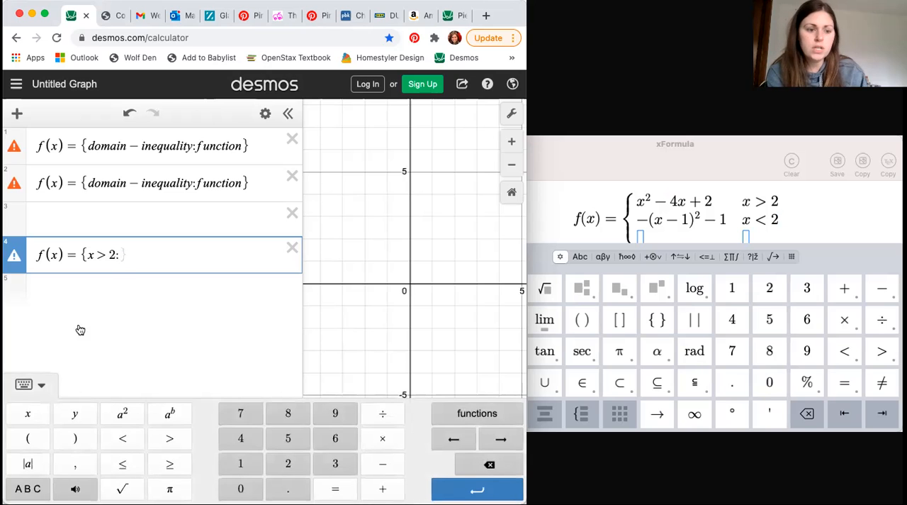
click(27, 415)
click(125, 417)
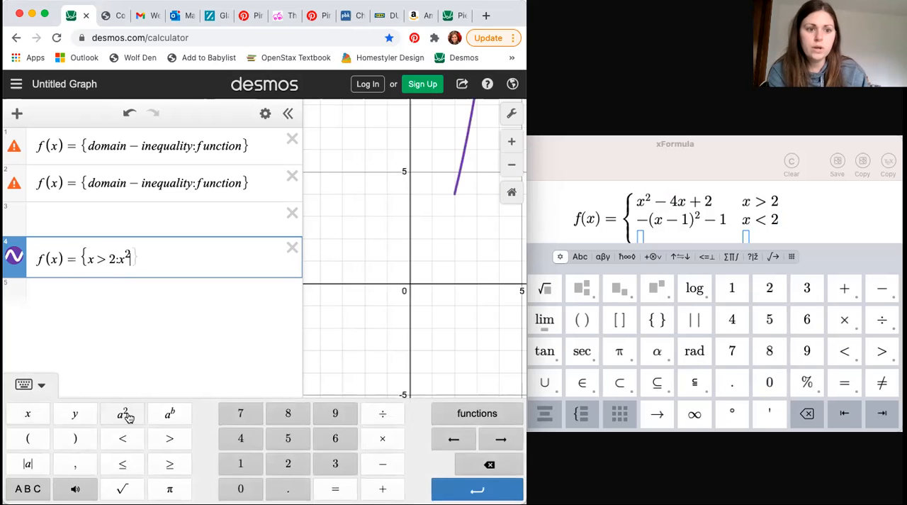
click(390, 467)
click(241, 440)
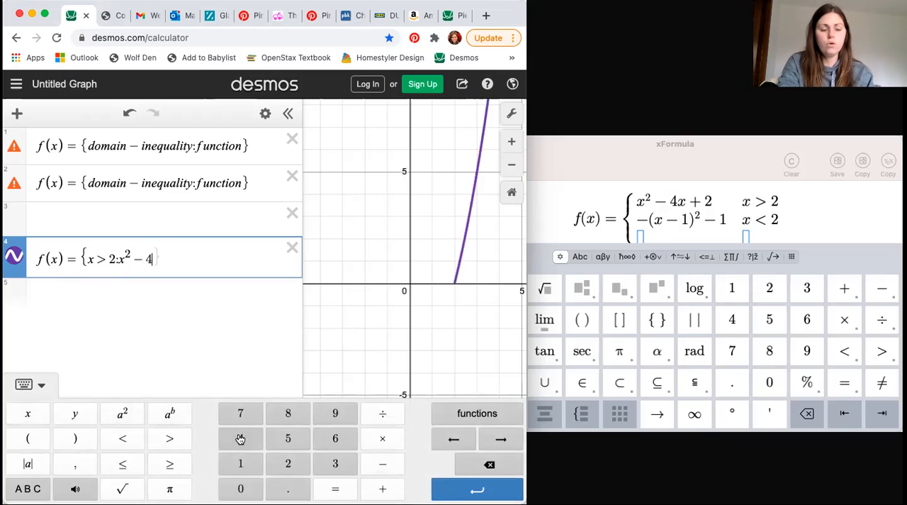
click(29, 415)
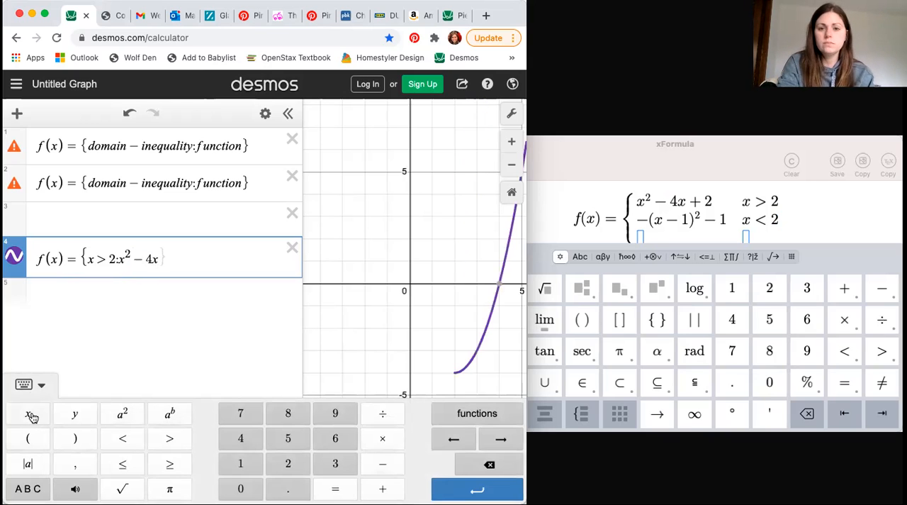
text(+ 2)
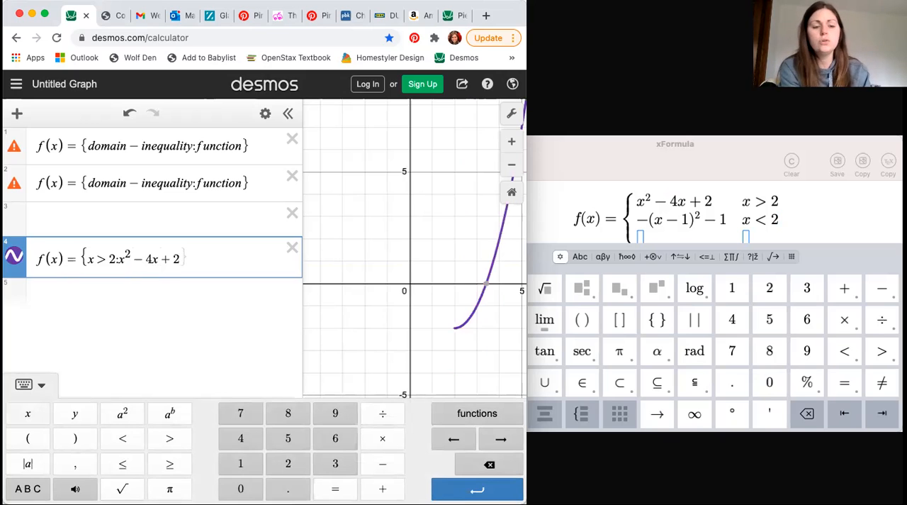
text(})
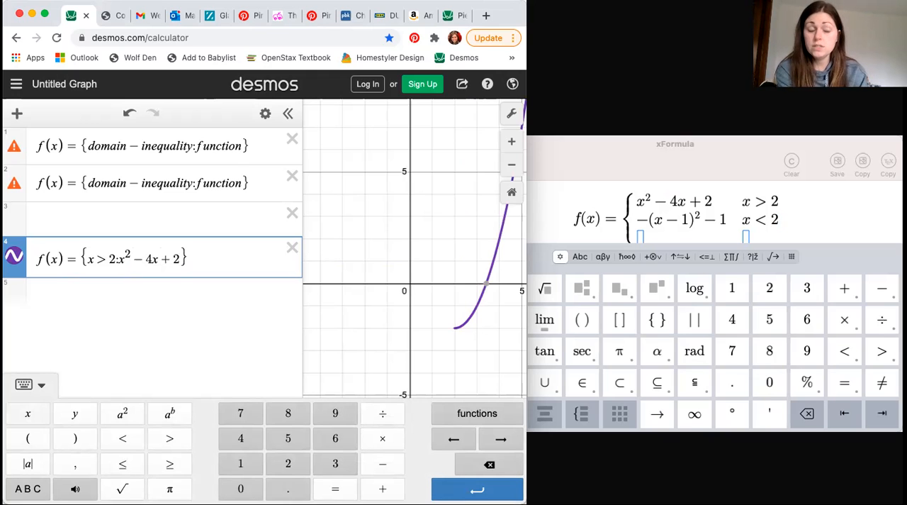
Begin the fifth expression as f(x) = {x < 2: for the second piece's domain.
click(55, 292)
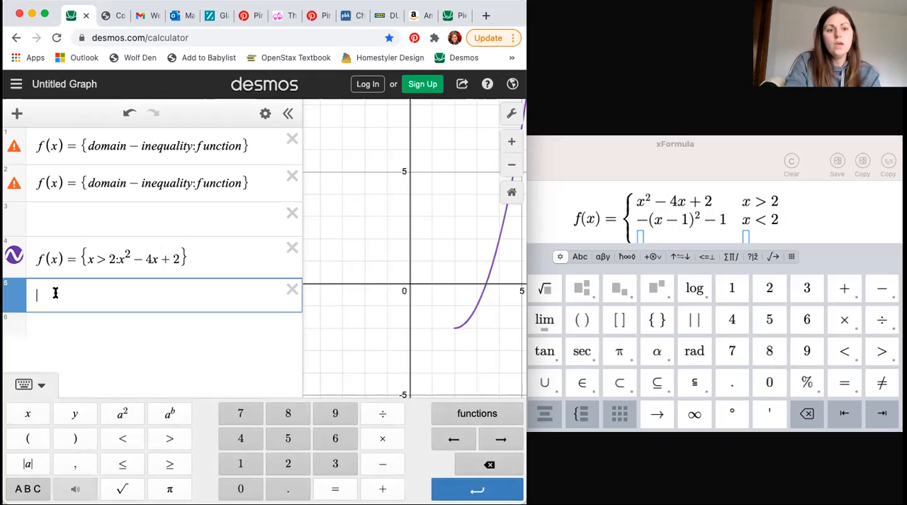
text(f(x) = )
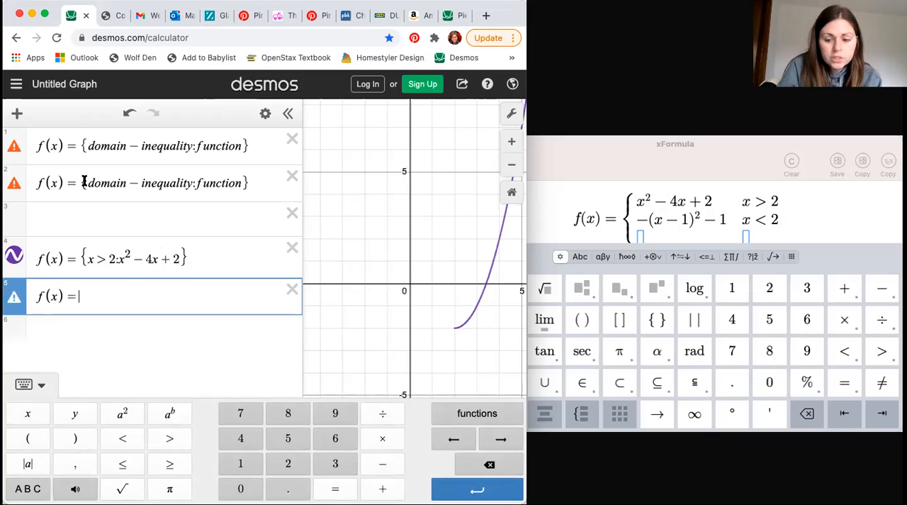
text({)
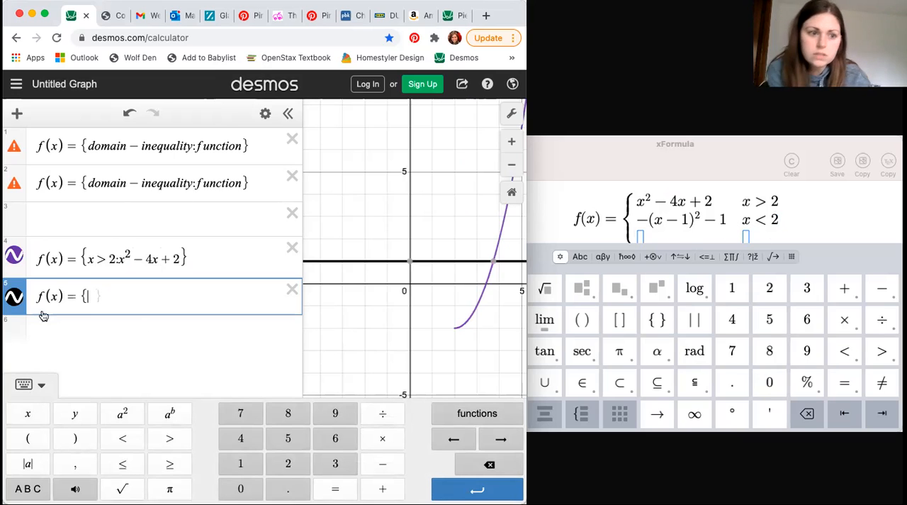
click(28, 413)
click(124, 440)
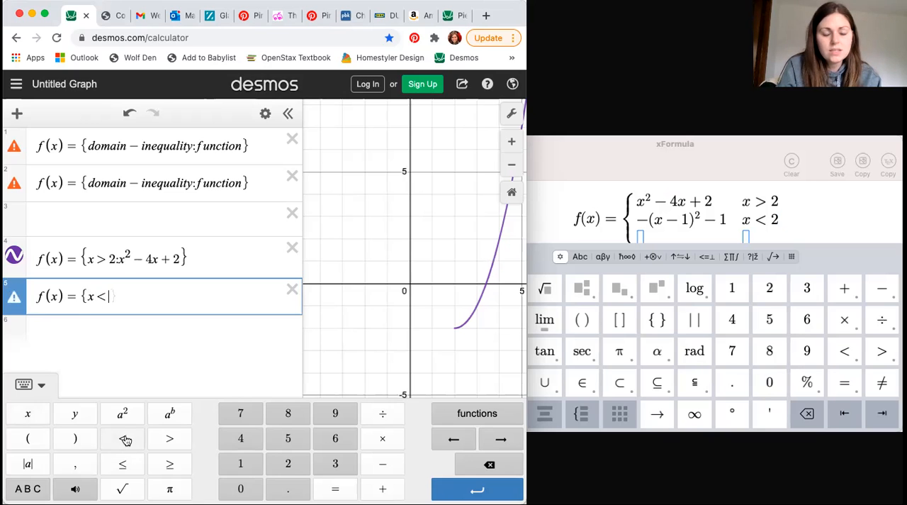
click(291, 463)
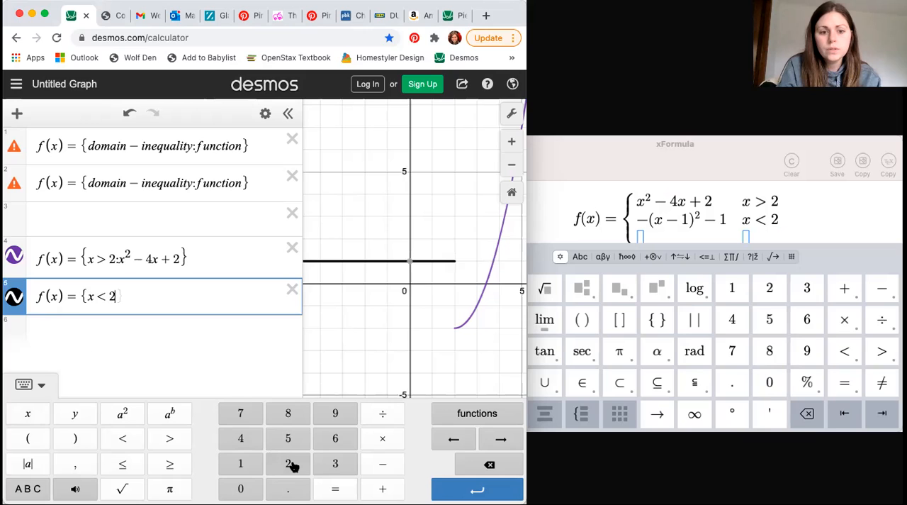
text(:)
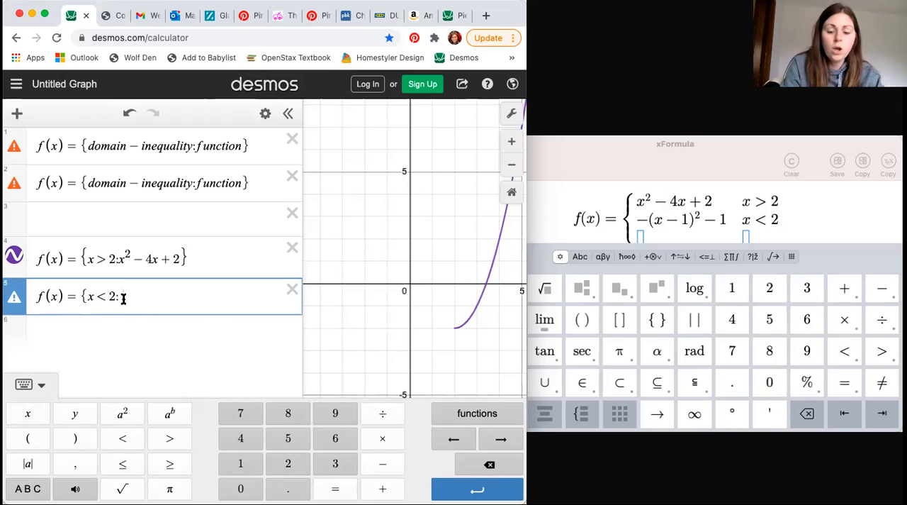
Complete the fifth expression with the function −(x − 1)² − 1 and its closing brace.
text(-)
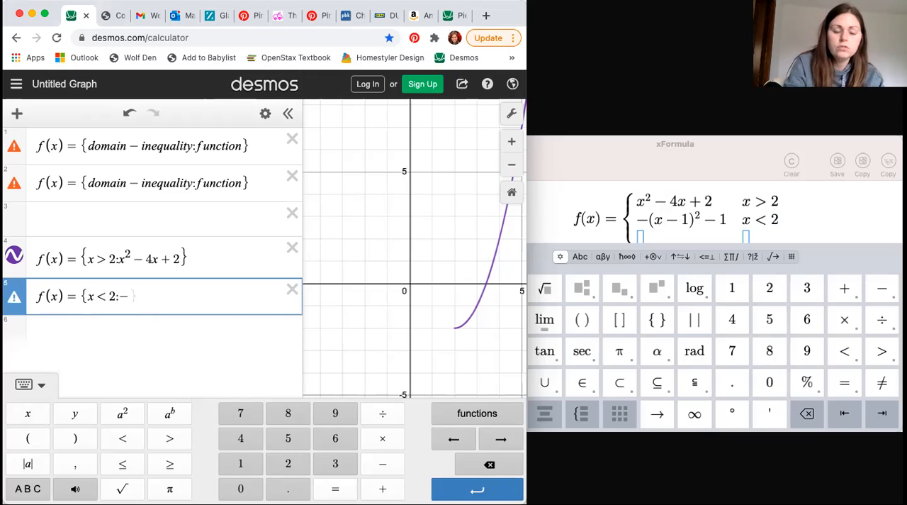
text((x-1)
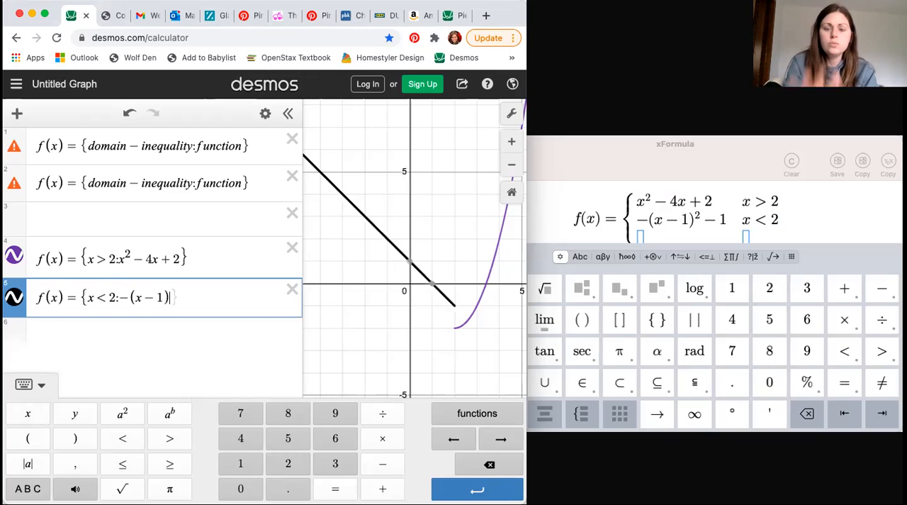
click(122, 416)
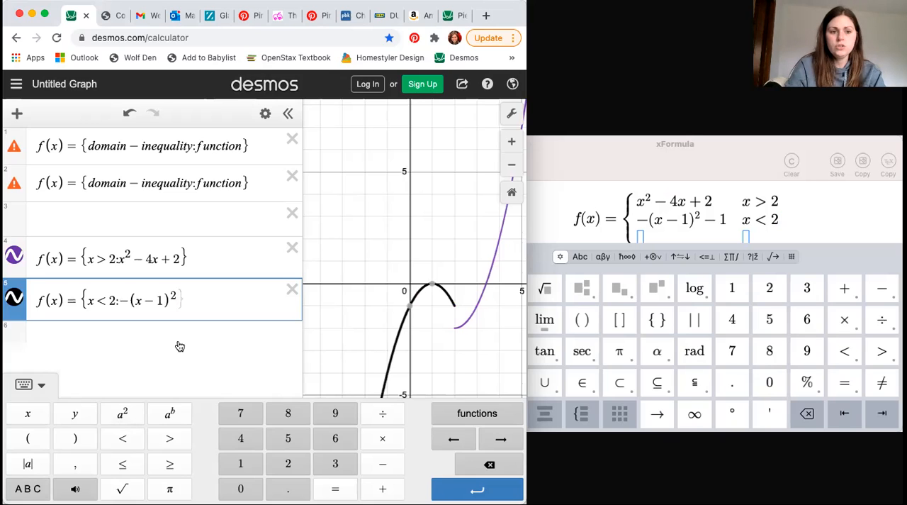
text(-1)
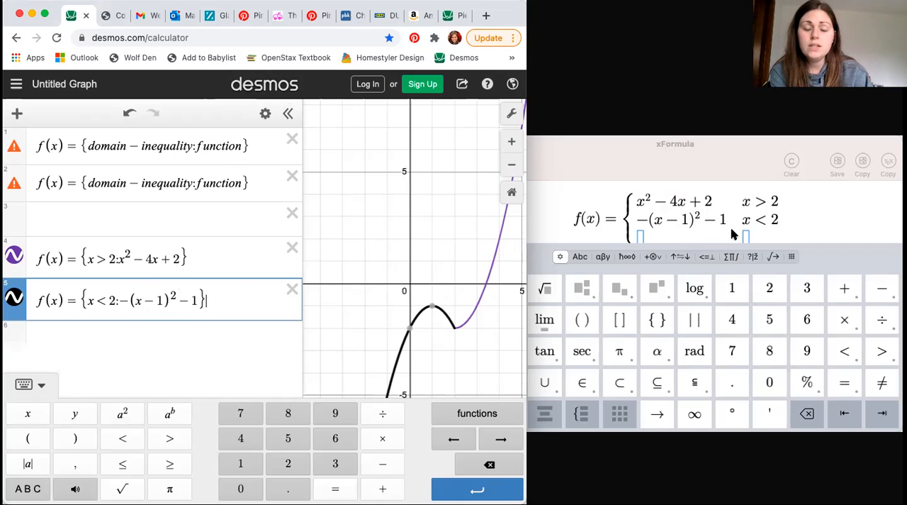
Hide the expression list to view the whole graph, display the coordinates of the x < 2 curve's vertex, and restore the list.
click(287, 115)
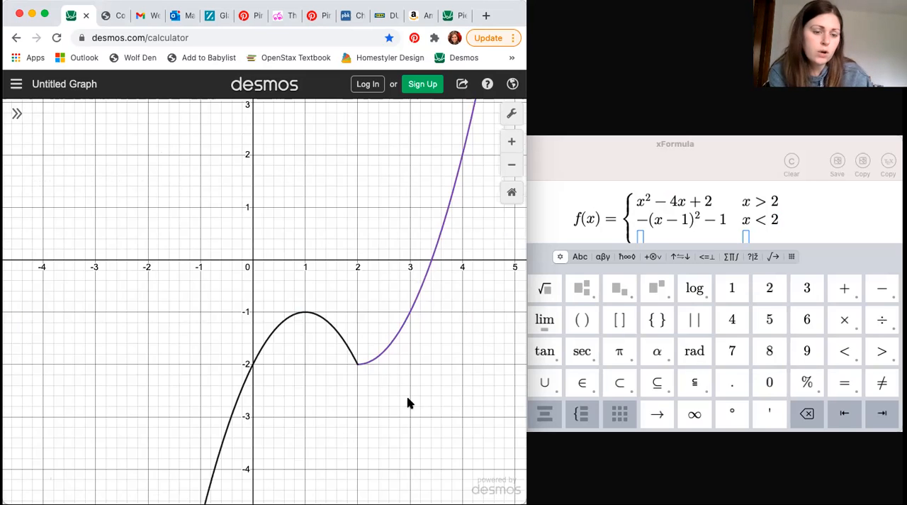
mouse_move(214, 472)
mouse_down()
mouse_move(248, 377)
mouse_move(290, 326)
mouse_move(284, 321)
mouse_move(313, 313)
mouse_move(337, 337)
mouse_move(307, 320)
mouse_up()
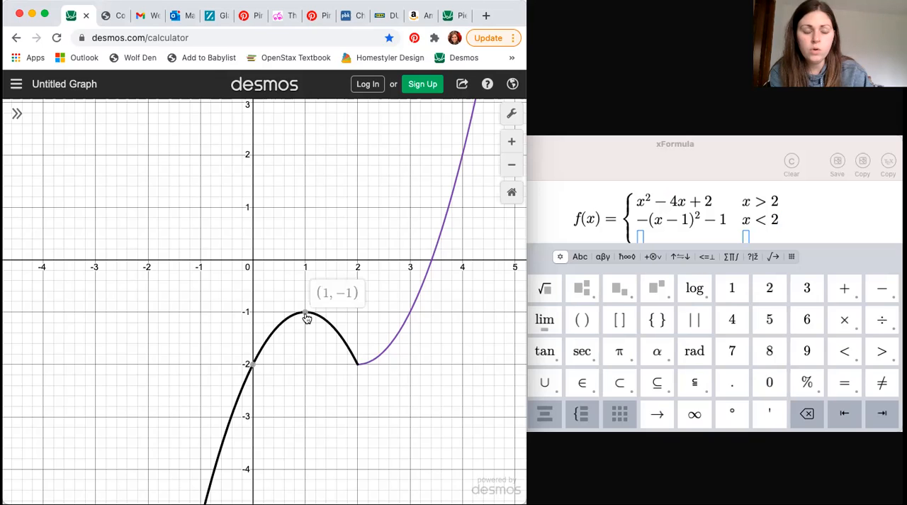
click(305, 315)
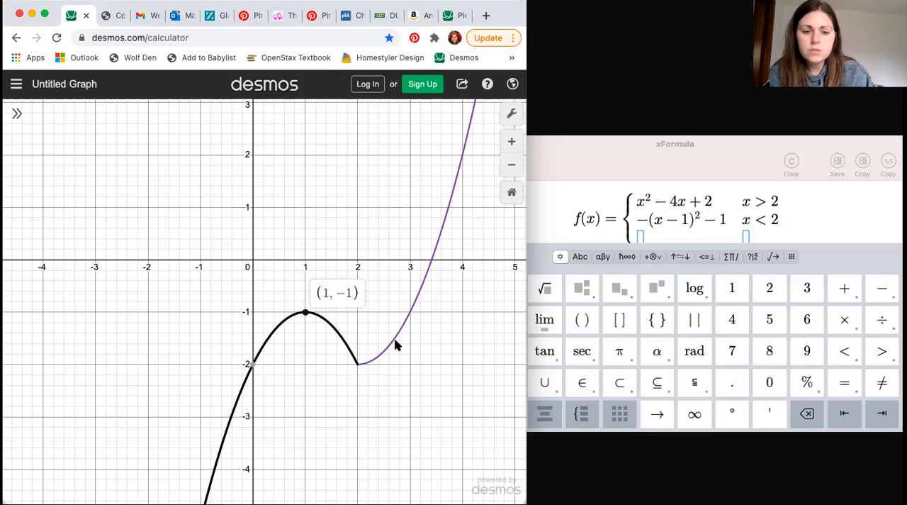
click(17, 116)
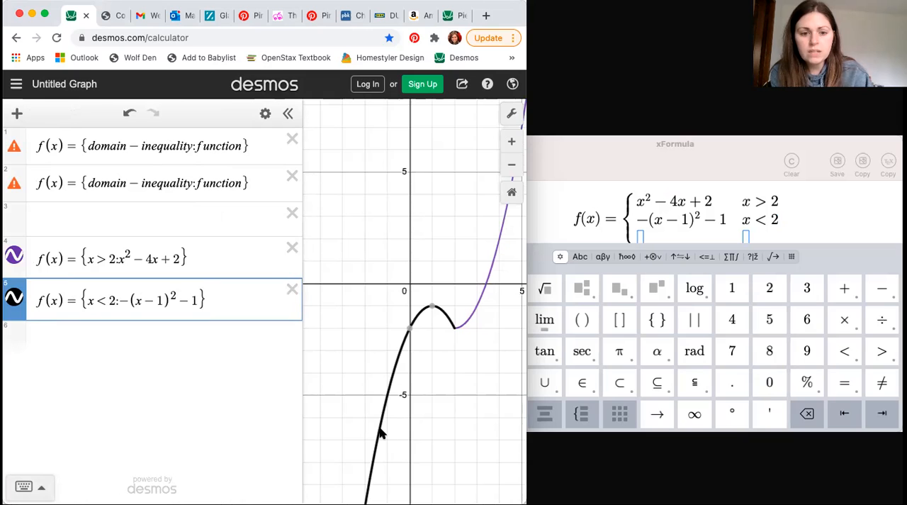
Follow the graph across both pieces and display the coordinates of the x > 2 curve's x-intercept.
mouse_move(417, 321)
mouse_down()
mouse_move(439, 309)
mouse_move(441, 321)
mouse_up()
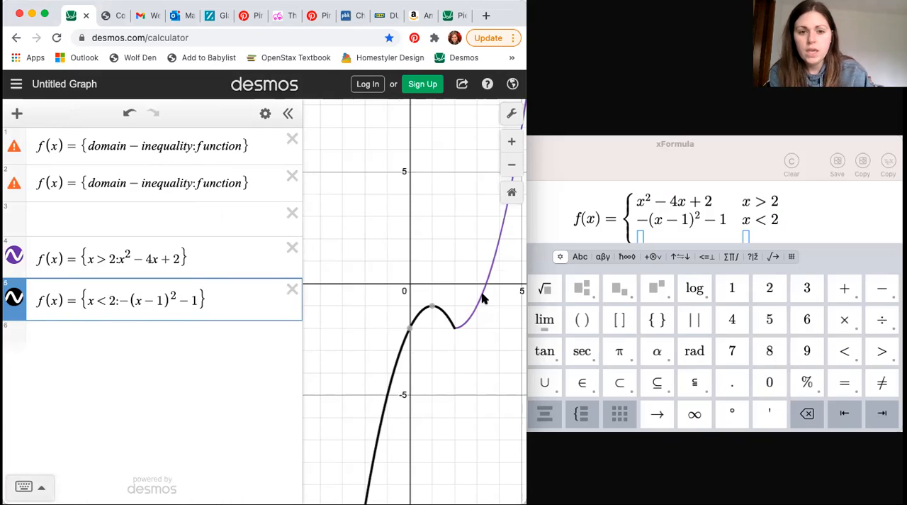
mouse_move(482, 298)
mouse_down()
mouse_move(489, 272)
mouse_move(488, 286)
mouse_up()
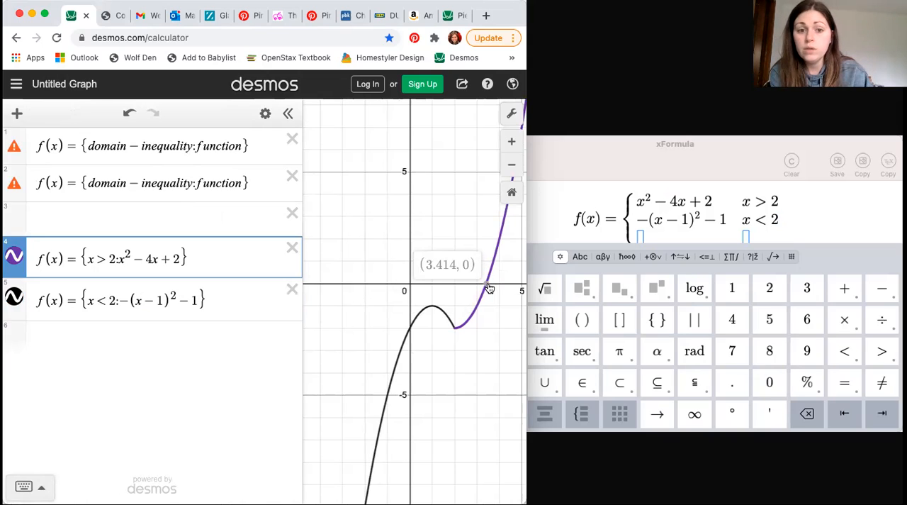
click(486, 284)
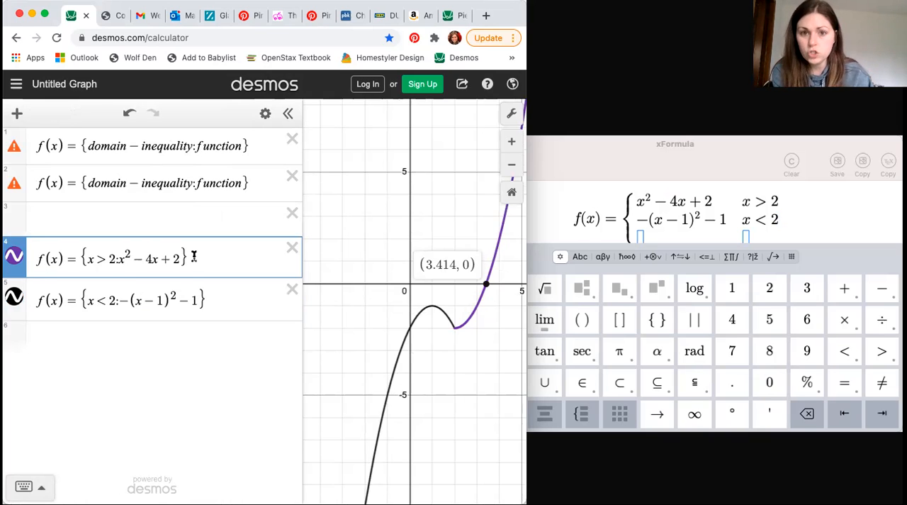
Widen the browser window and enter "evaluate at f(−2)" as the sixth expression.
click(523, 239)
drag(650, 232, 846, 251)
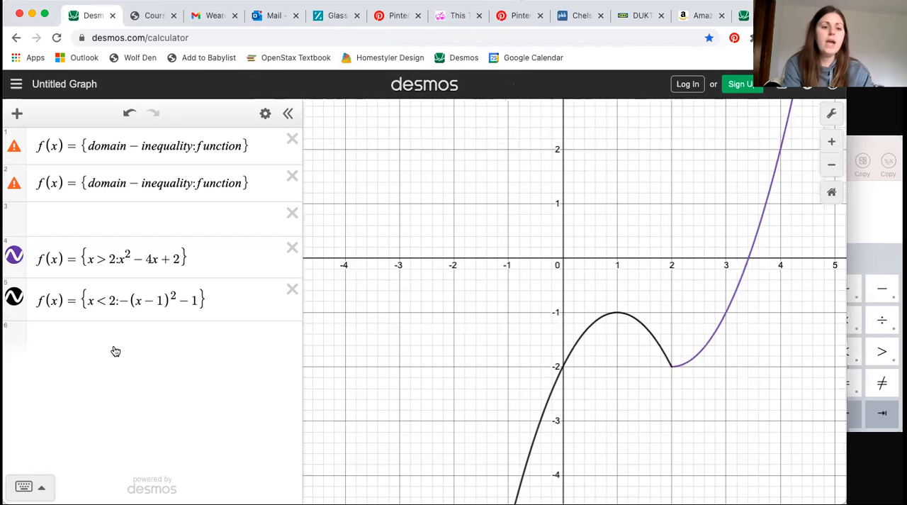
click(116, 351)
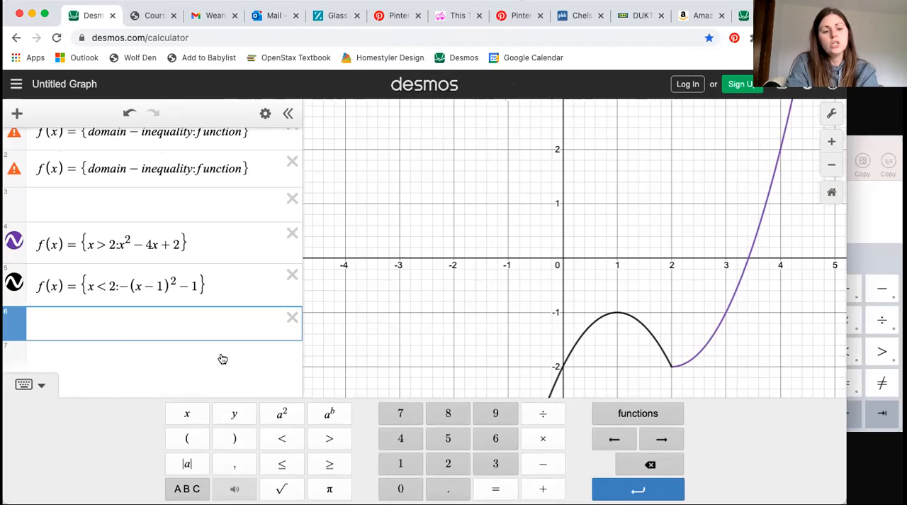
text(evaluate)
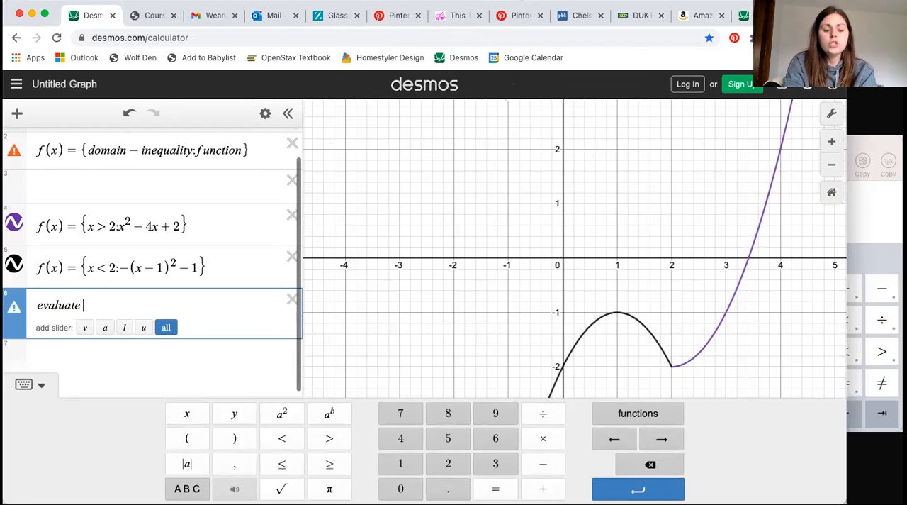
text( at f()
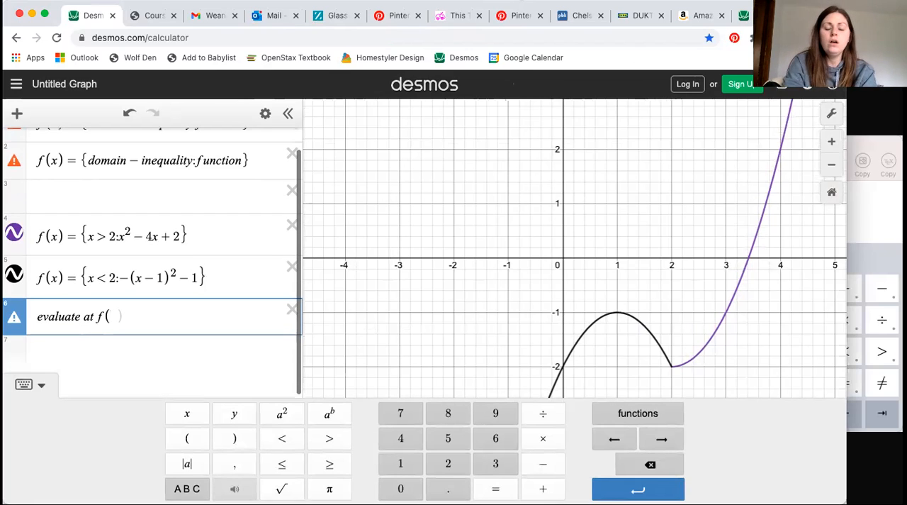
text(-2))
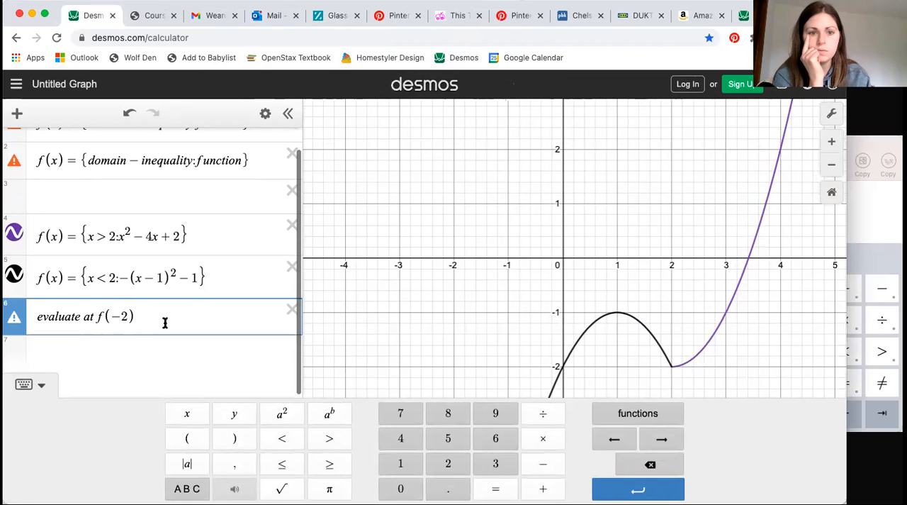
Trace the x < 2 curve to x = −2 and display the coordinates of that point.
click(781, 324)
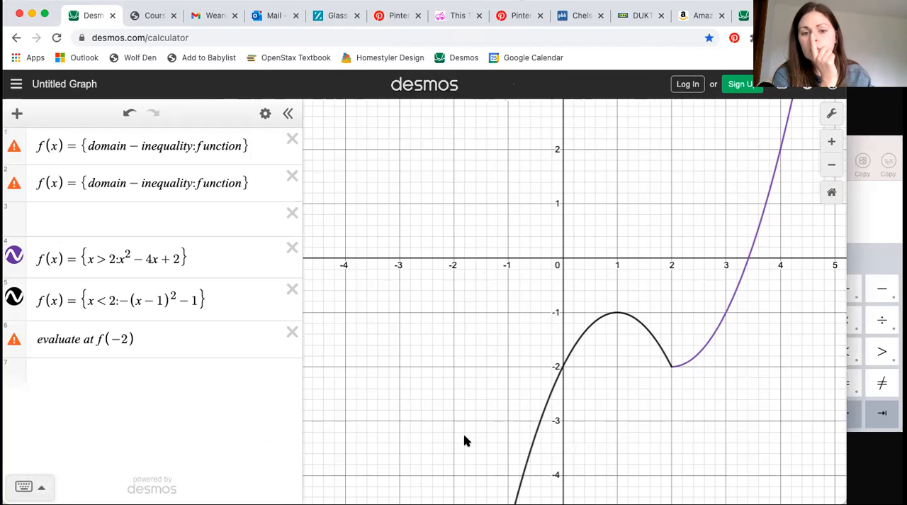
drag(458, 314, 460, 192)
drag(429, 399, 430, 281)
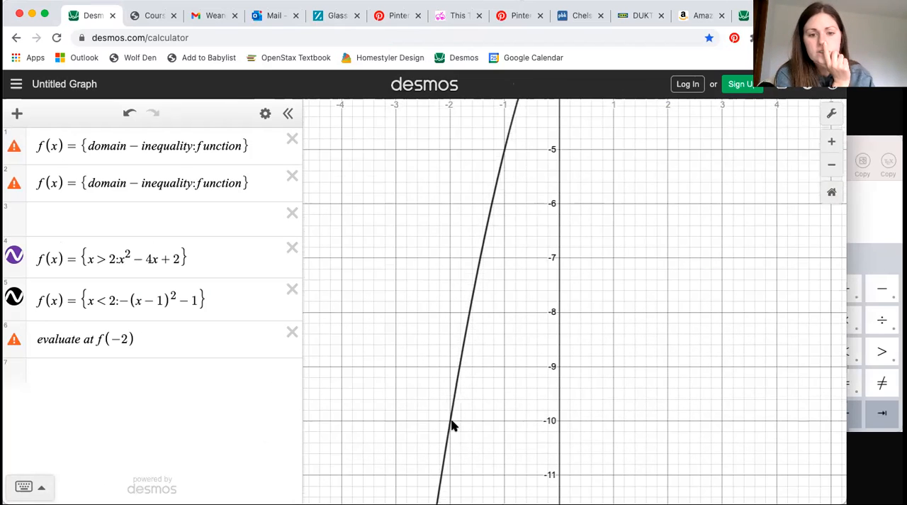
click(450, 425)
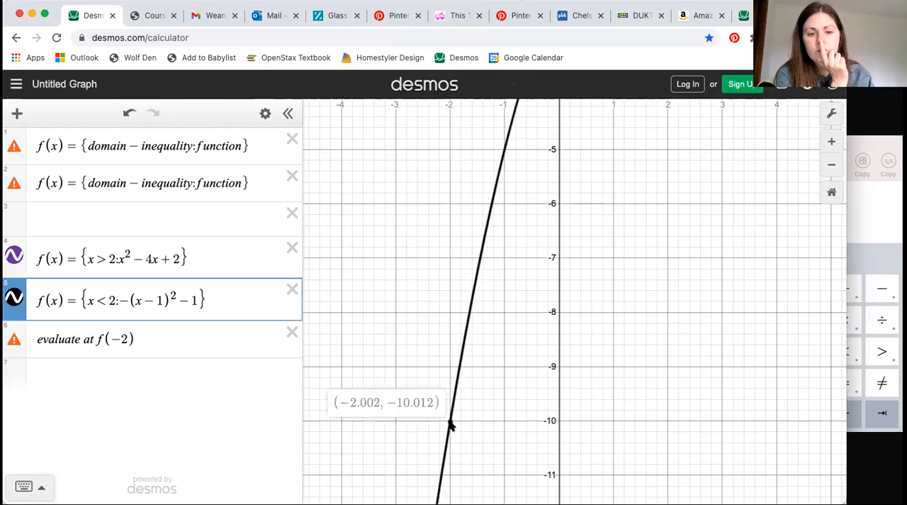
drag(451, 421, 450, 421)
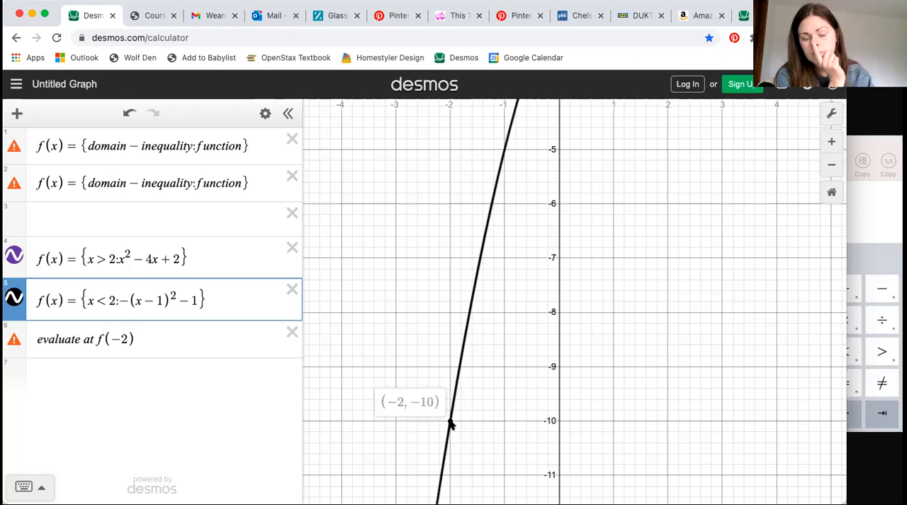
Complete the sixth expression by adding = −10 after f(−2).
click(156, 342)
text(=-10)
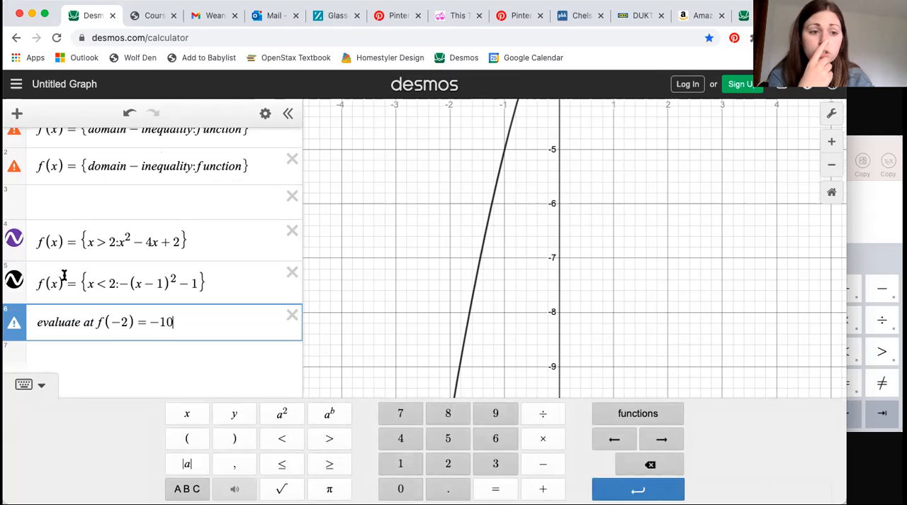
Switch to xFormula to review the piecewise definition, and return to Desmos to recheck the x < 2 curve's point at x = −2.
click(878, 207)
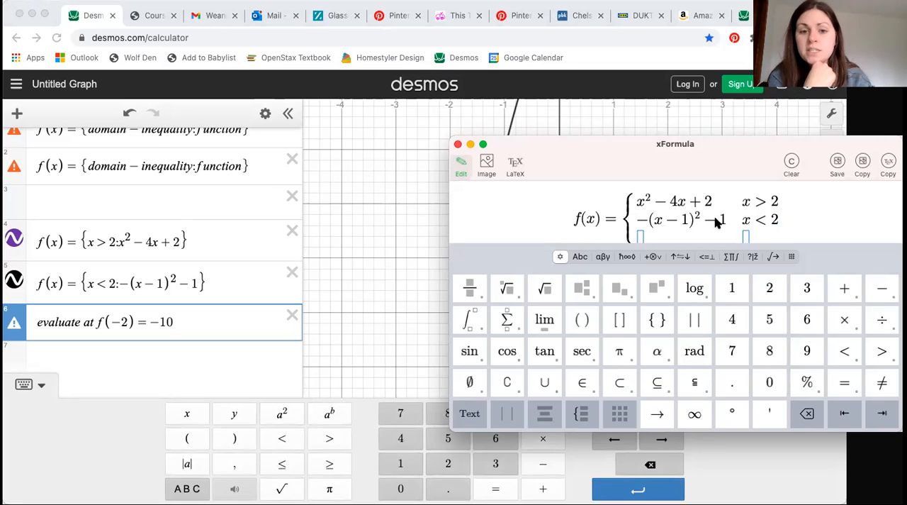
click(371, 334)
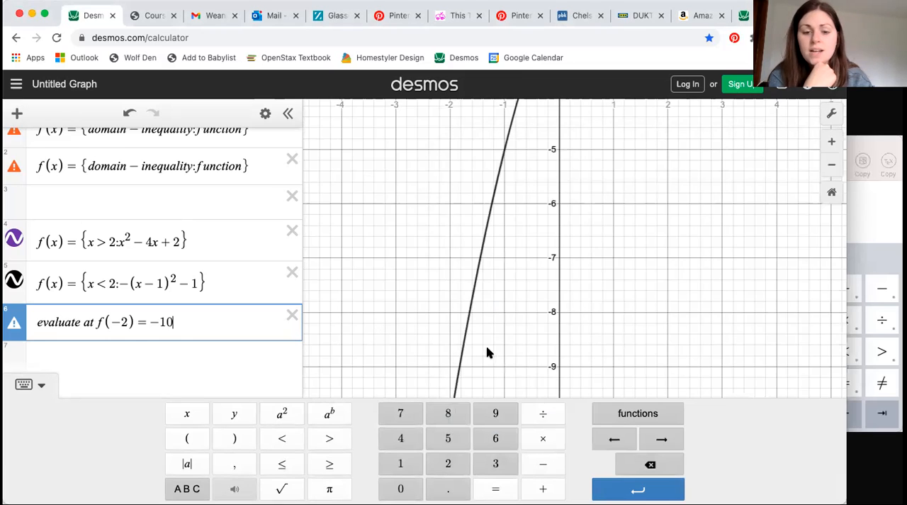
click(435, 363)
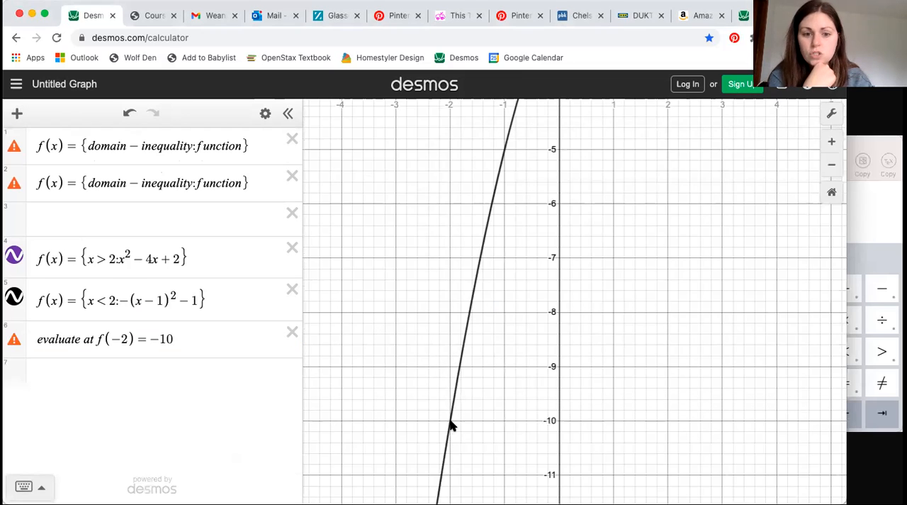
click(451, 426)
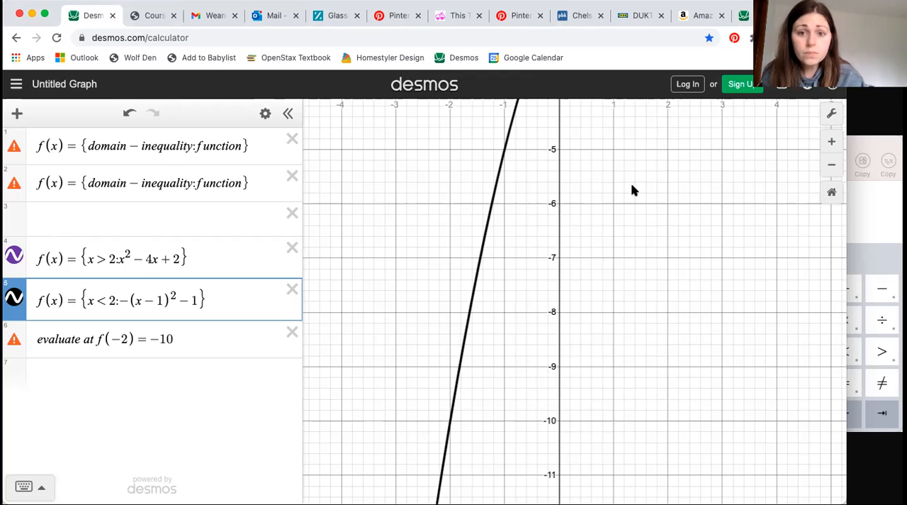
Hide the expression list and trace both curves to x = 2 to examine the point where the two pieces meet.
drag(638, 223, 601, 500)
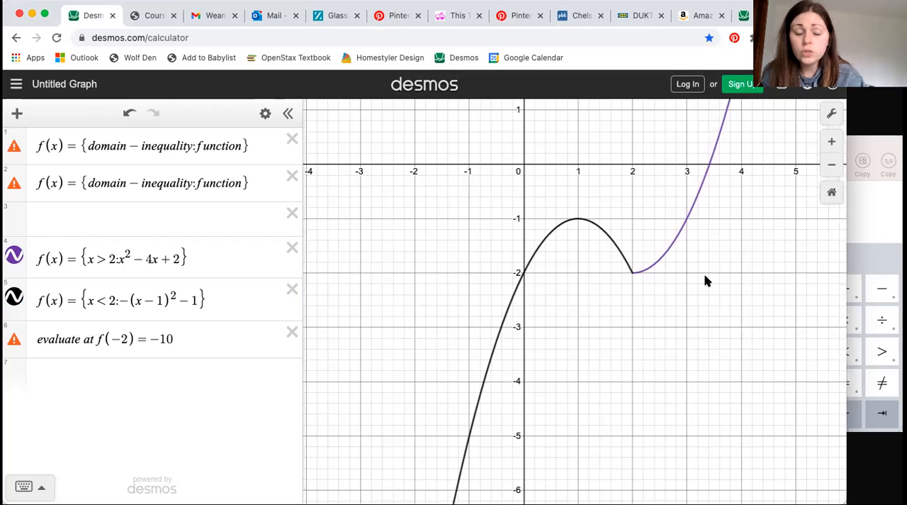
drag(705, 281, 694, 307)
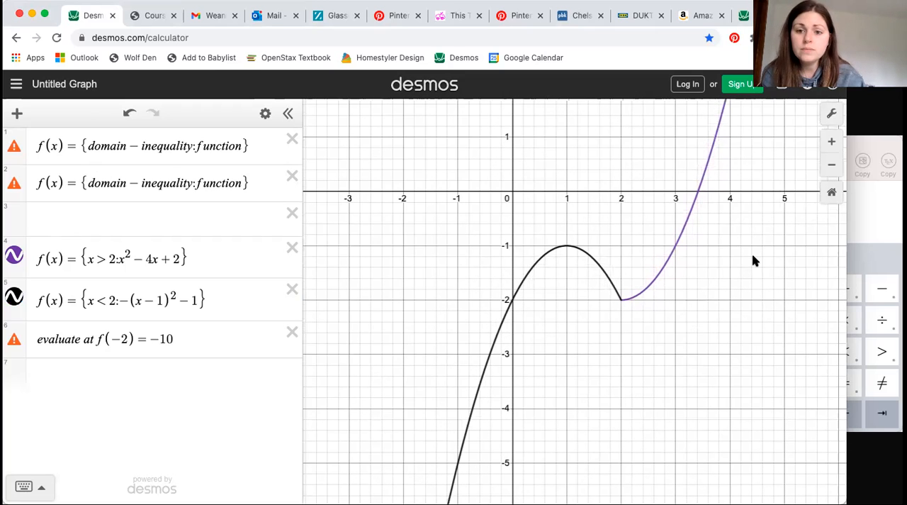
drag(753, 259, 678, 282)
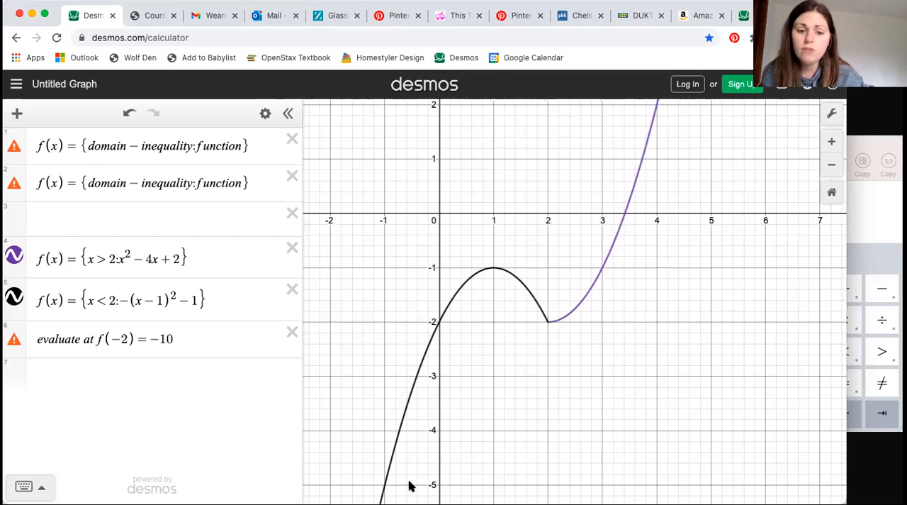
click(286, 116)
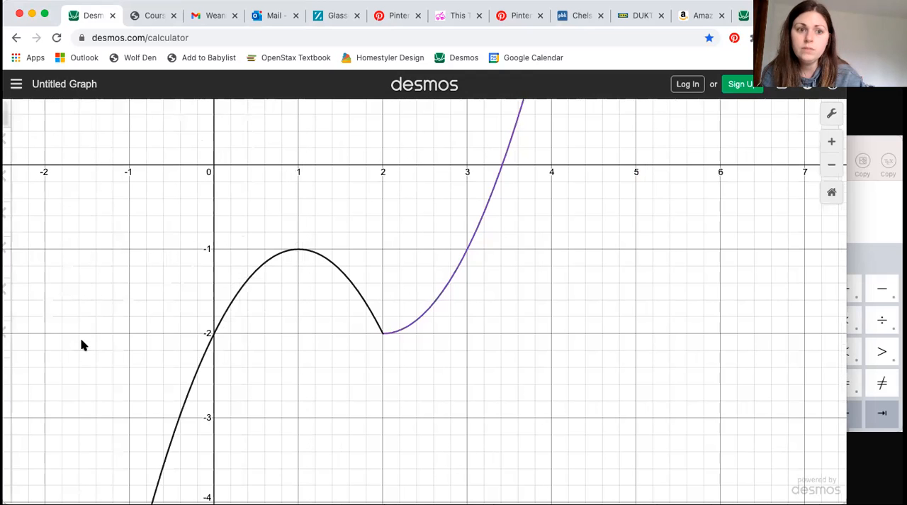
drag(107, 324, 257, 353)
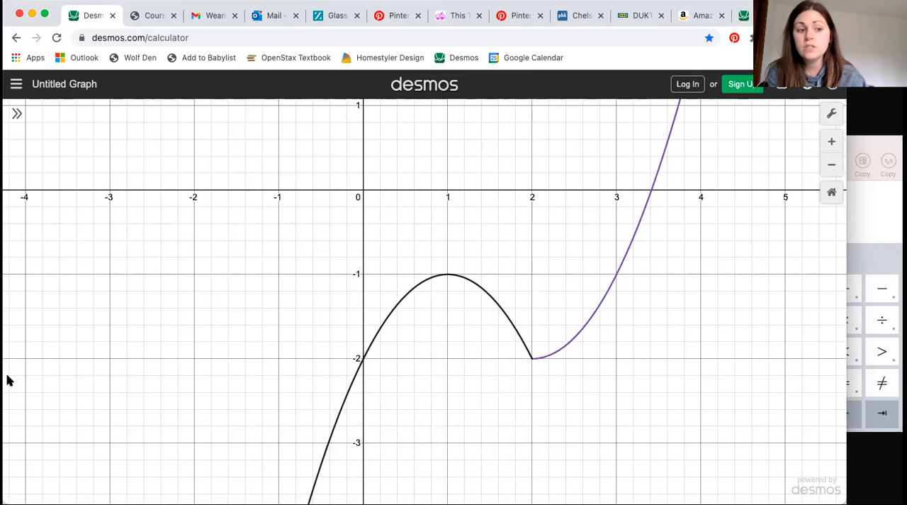
drag(15, 455, 14, 290)
drag(4, 161, 71, 456)
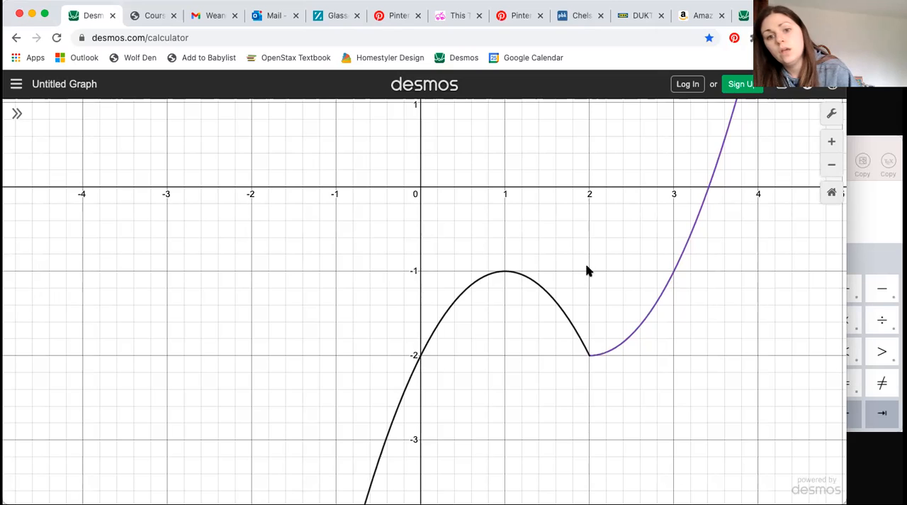
click(591, 357)
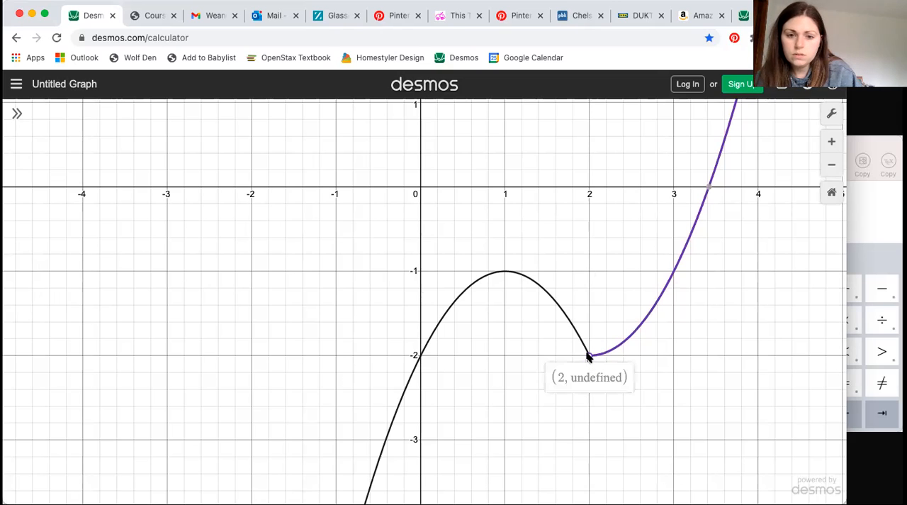
drag(574, 338, 591, 358)
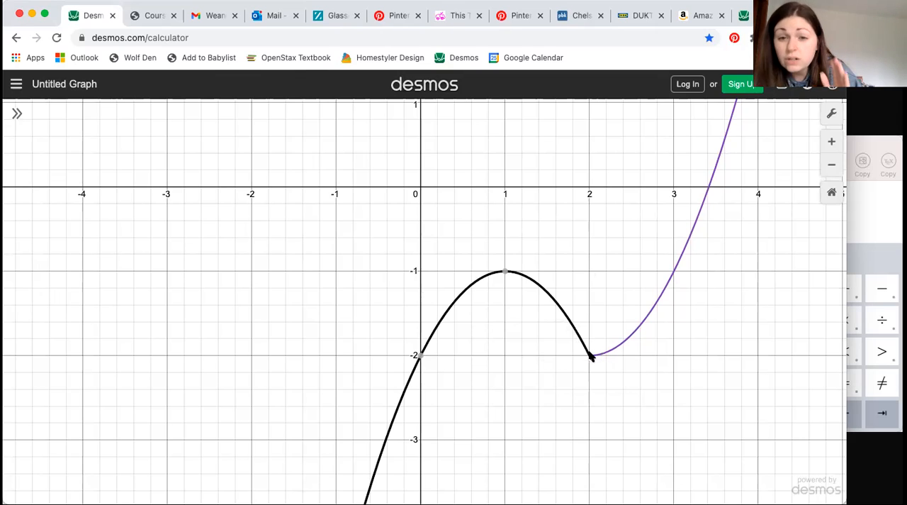